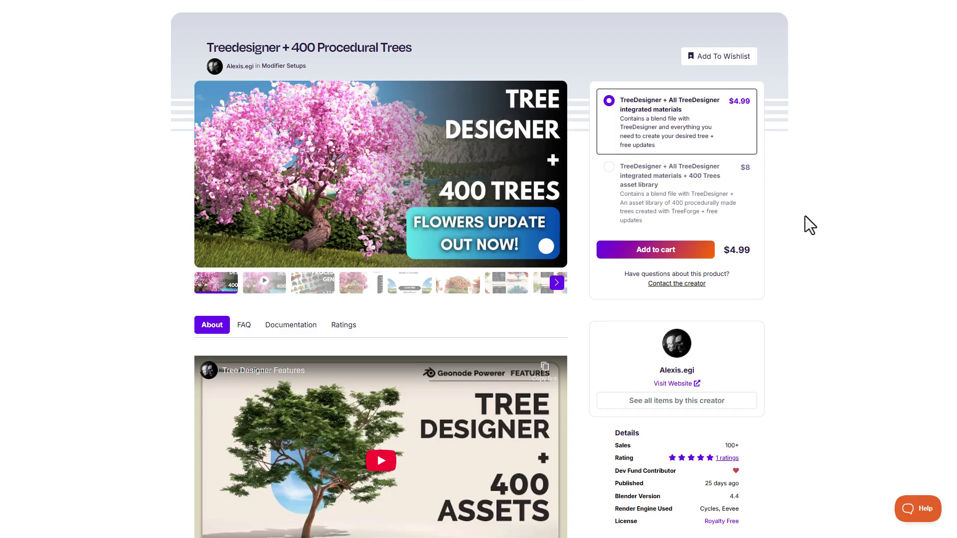
Scroll the Treedesigner + 400 Procedural Trees page down past the video to the description
scroll(805, 216, down, 5)
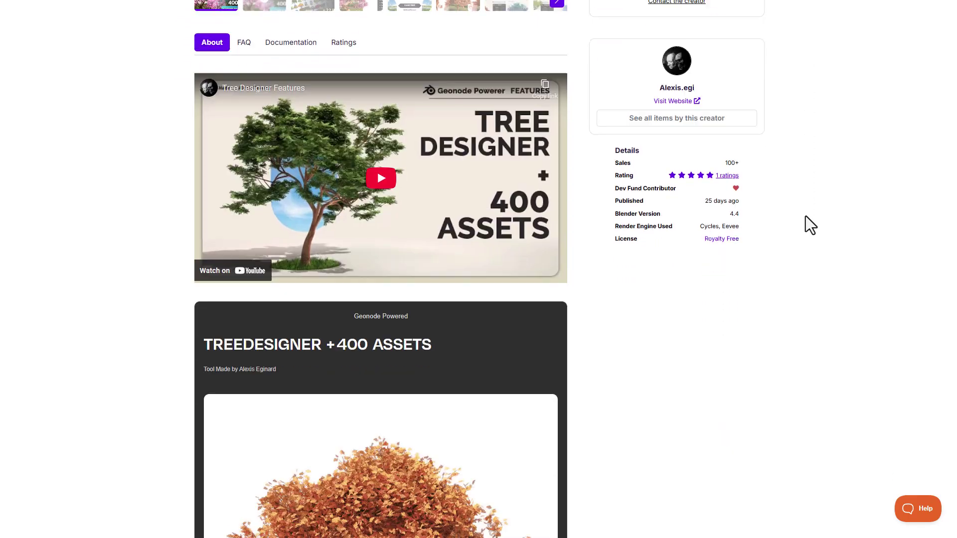
scroll(806, 217, down, 10)
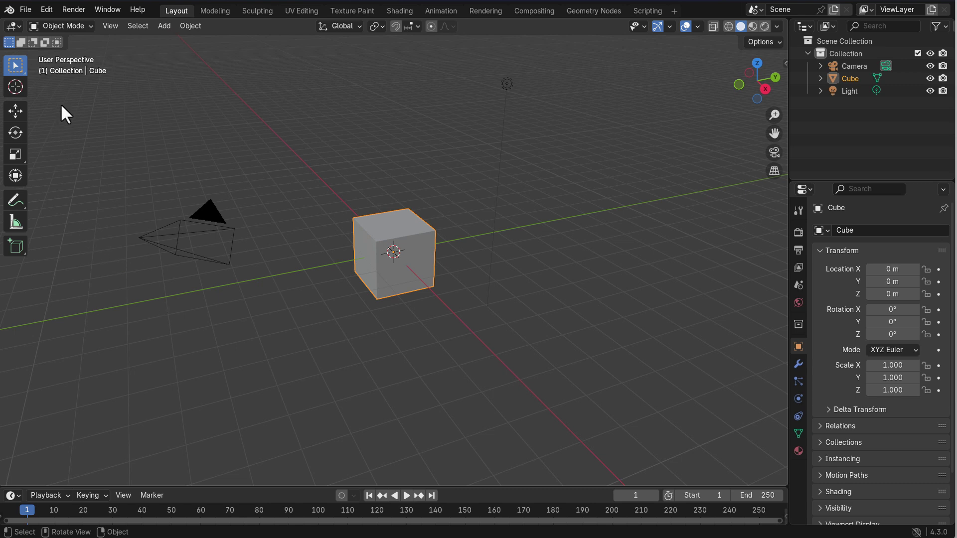
Save the preferences with the TreeDesigner + 400 trees asset library registered, then close them
click(50, 10)
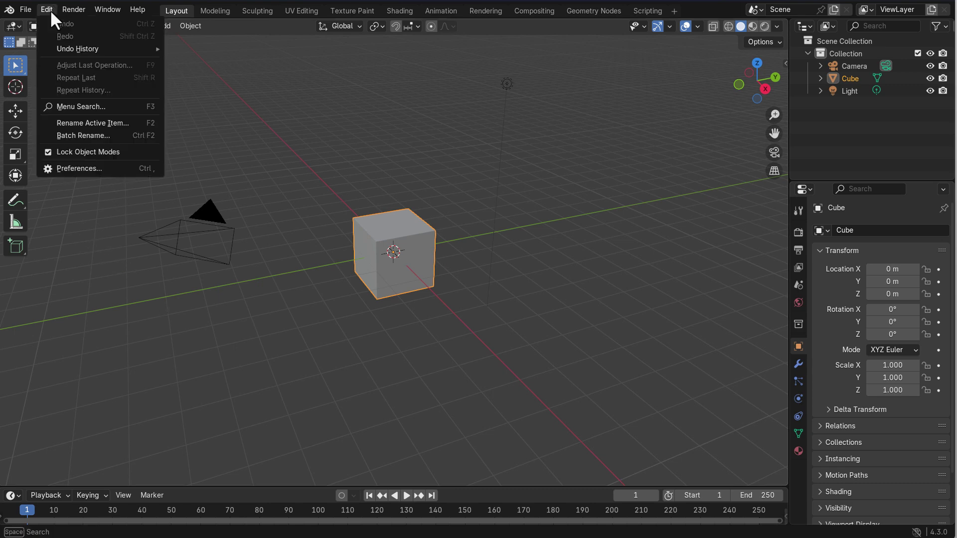
click(104, 167)
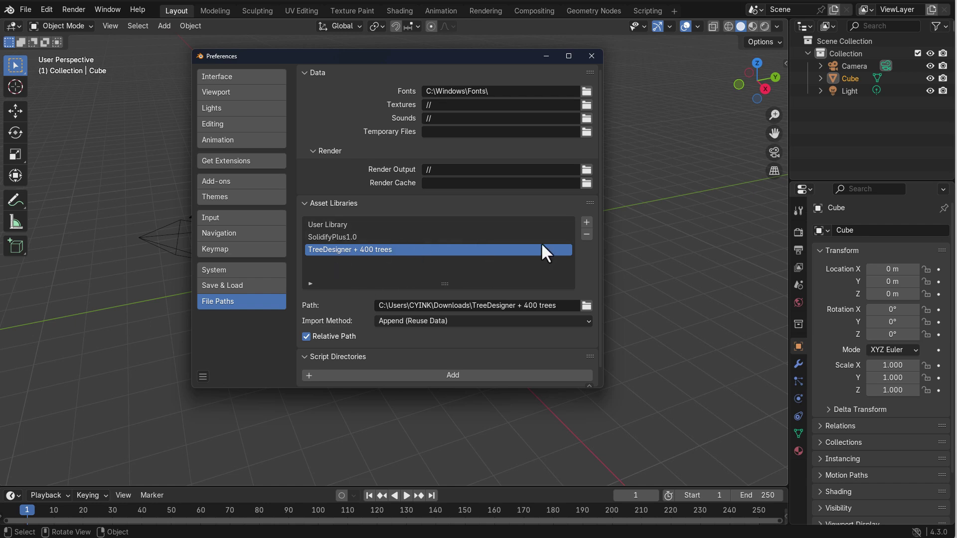
click(201, 377)
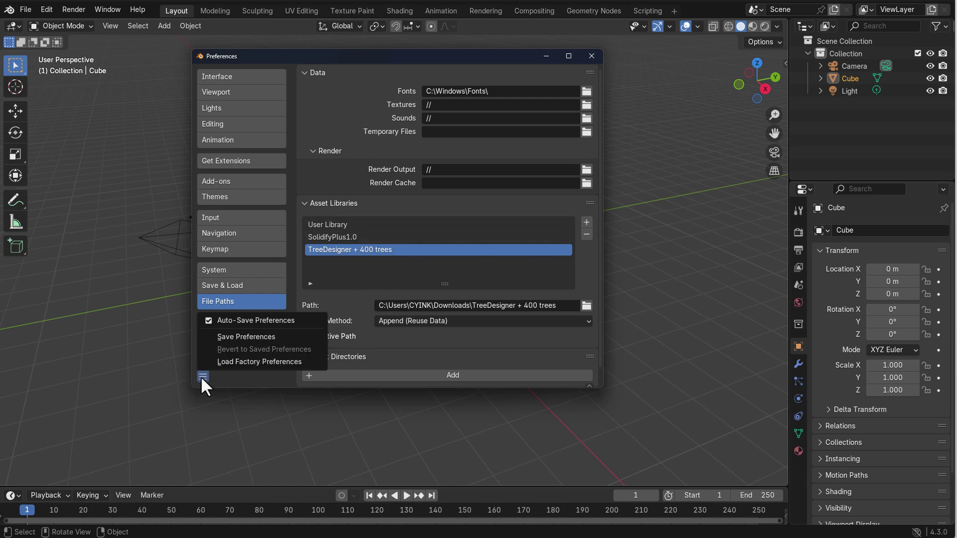
click(232, 339)
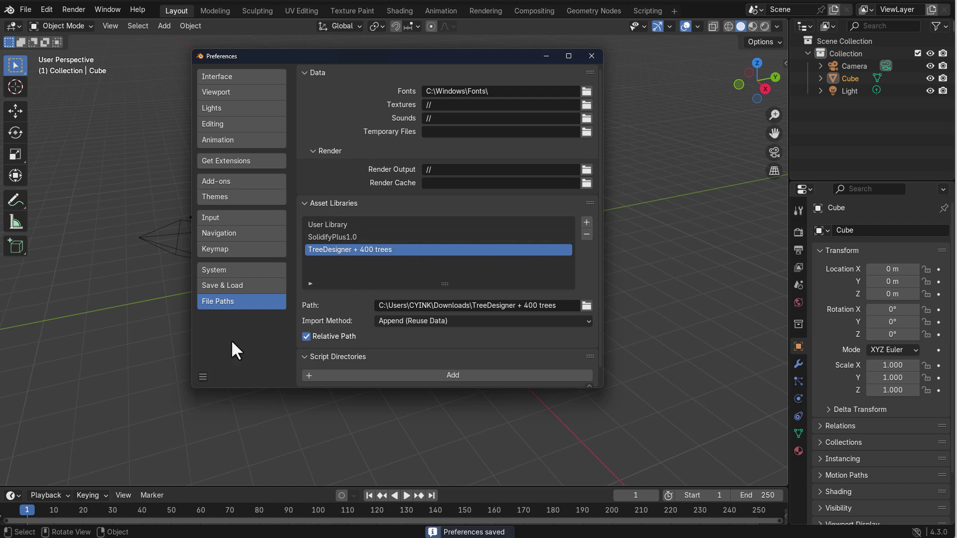
click(591, 56)
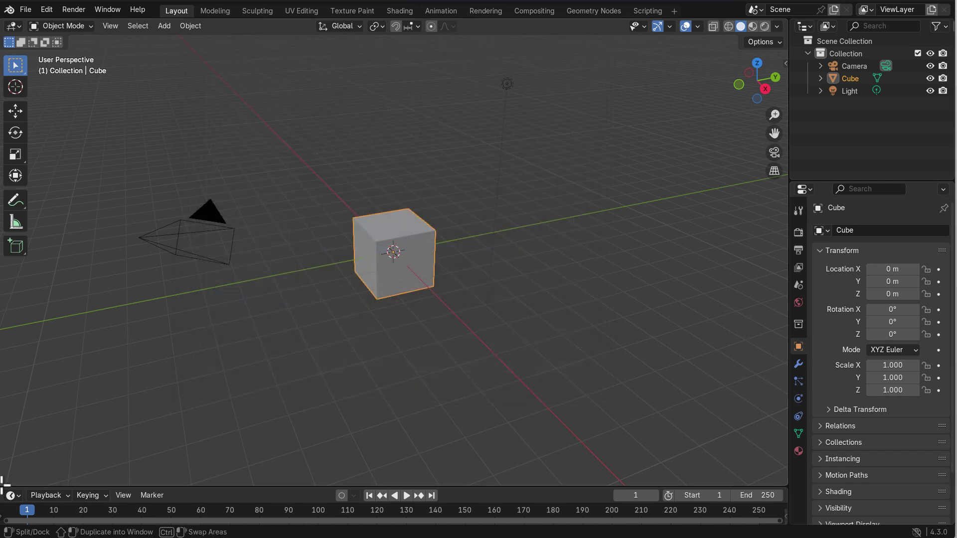
Split the viewport and make the left area an Asset Browser on the TreeDesigner + 400 trees library
drag(7, 488, 352, 453)
click(13, 26)
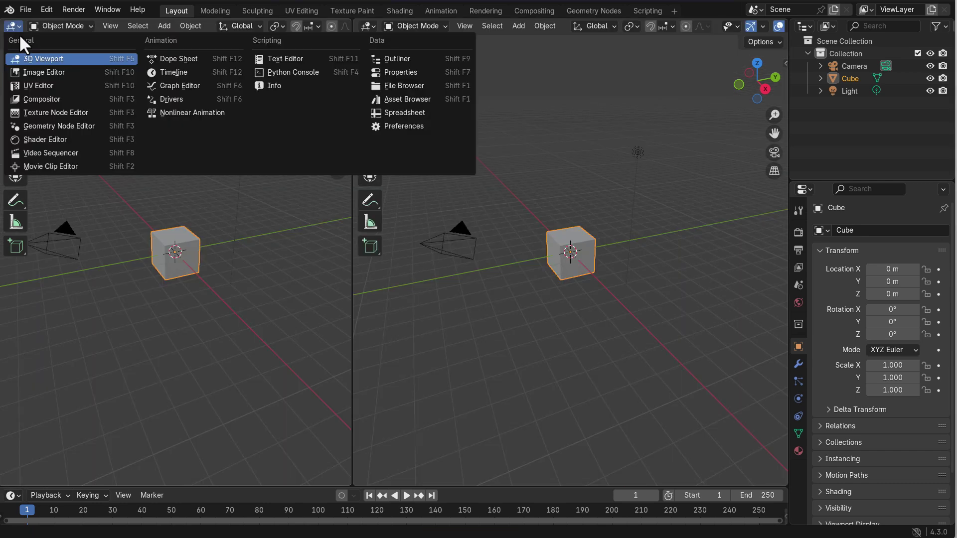
click(405, 98)
click(100, 44)
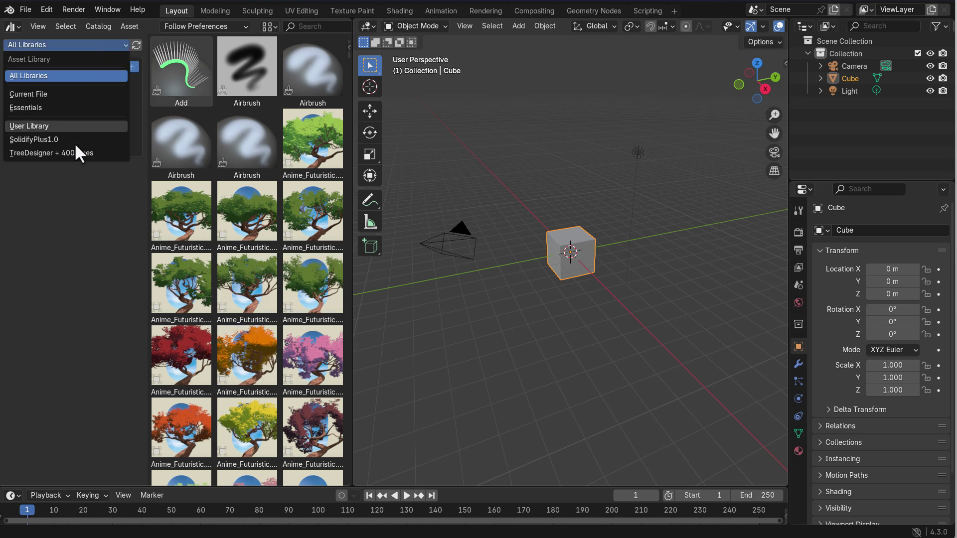
click(49, 153)
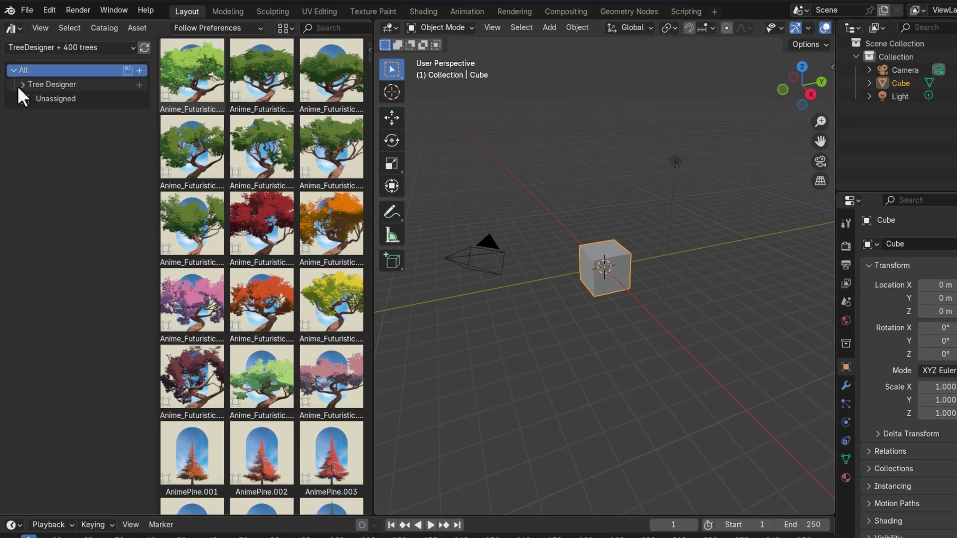
Browse the Realistic trees catalogs: Ash tree High and Low Poly, then Birch High Poly
click(22, 80)
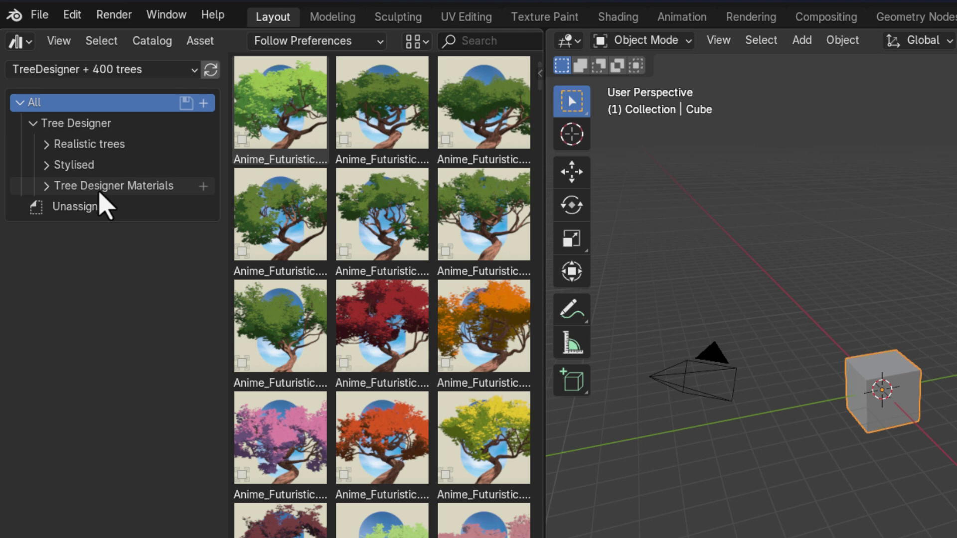
click(49, 145)
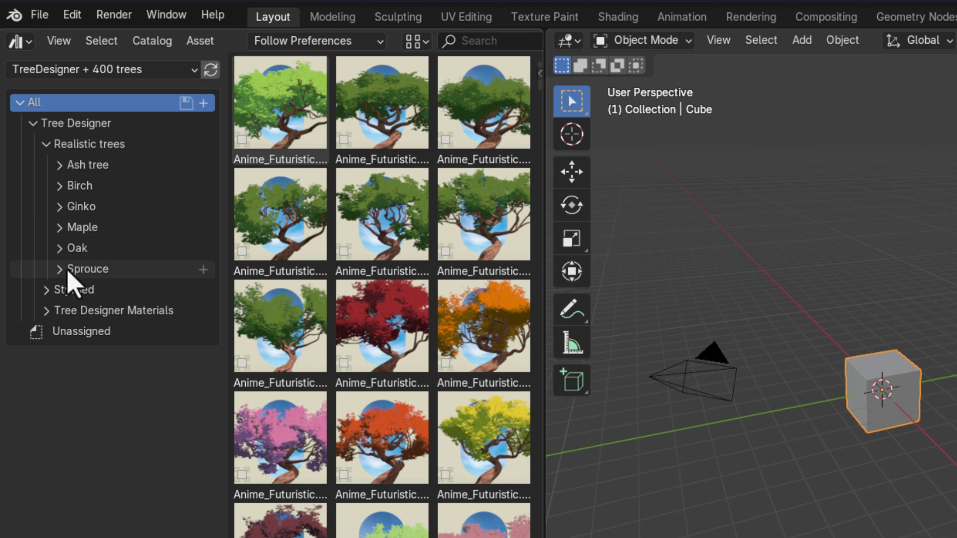
click(59, 166)
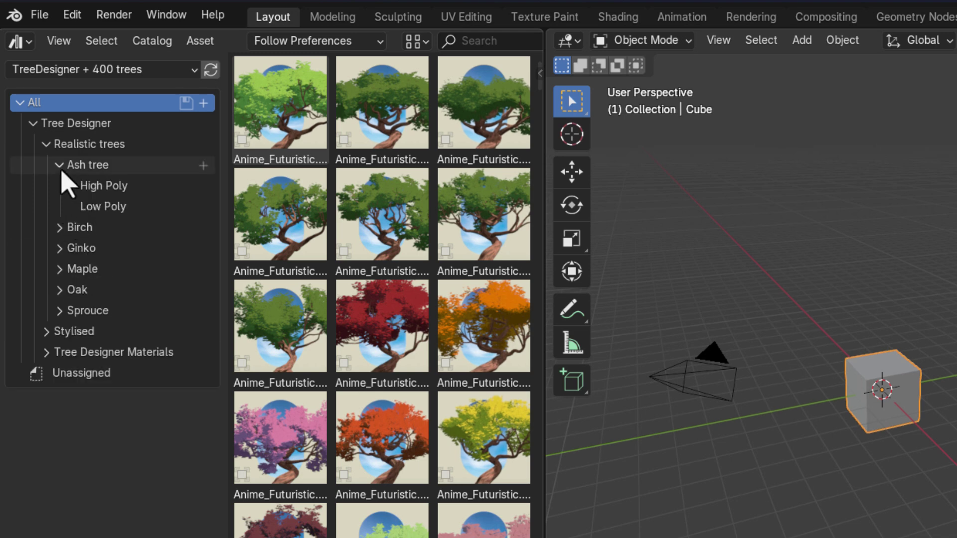
click(92, 187)
click(96, 208)
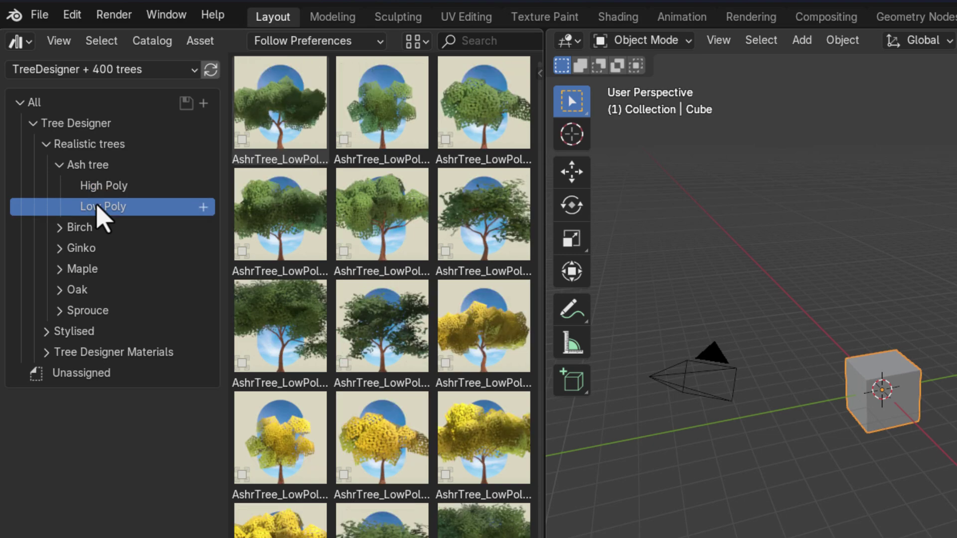
click(59, 228)
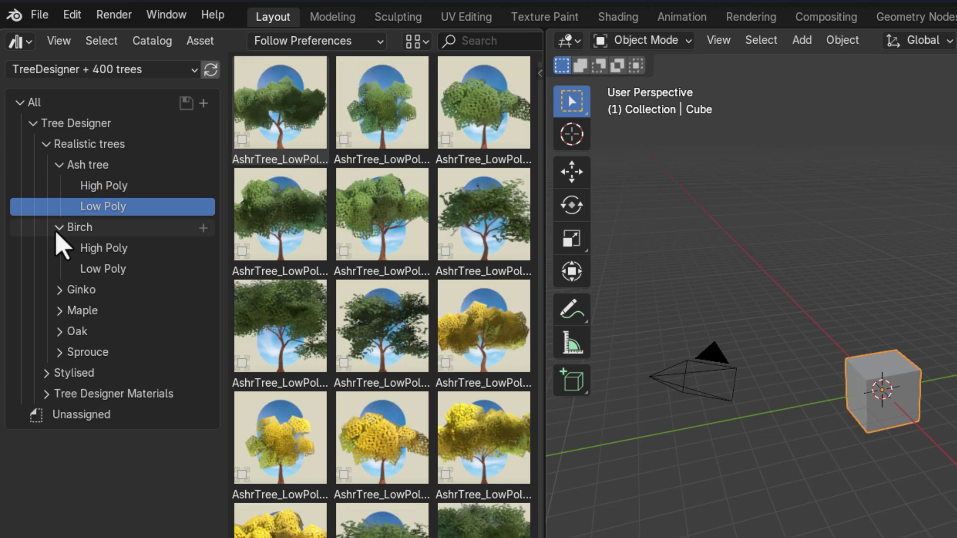
click(88, 245)
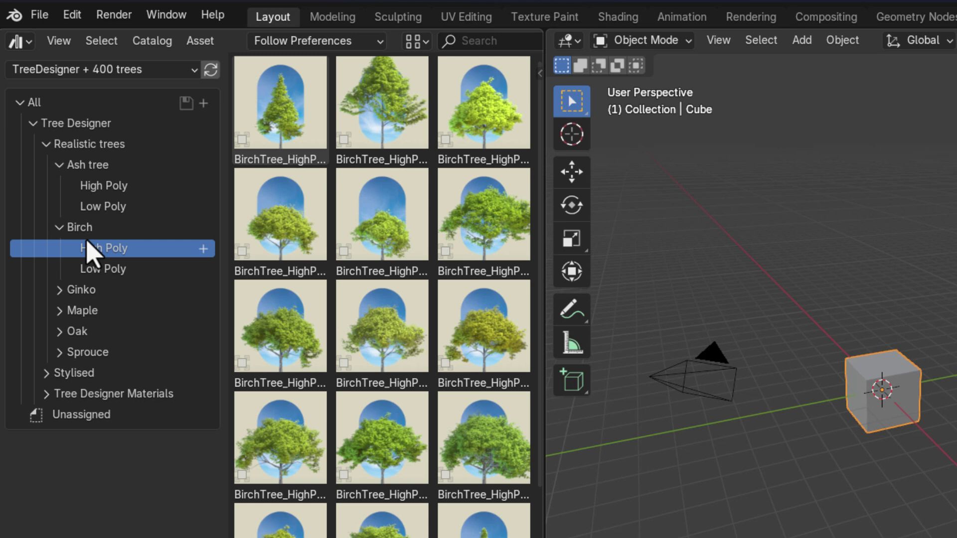
Collapse the Birch, Ash tree and Realistic trees catalogs and show the Stylised trees
click(60, 228)
click(59, 165)
click(46, 144)
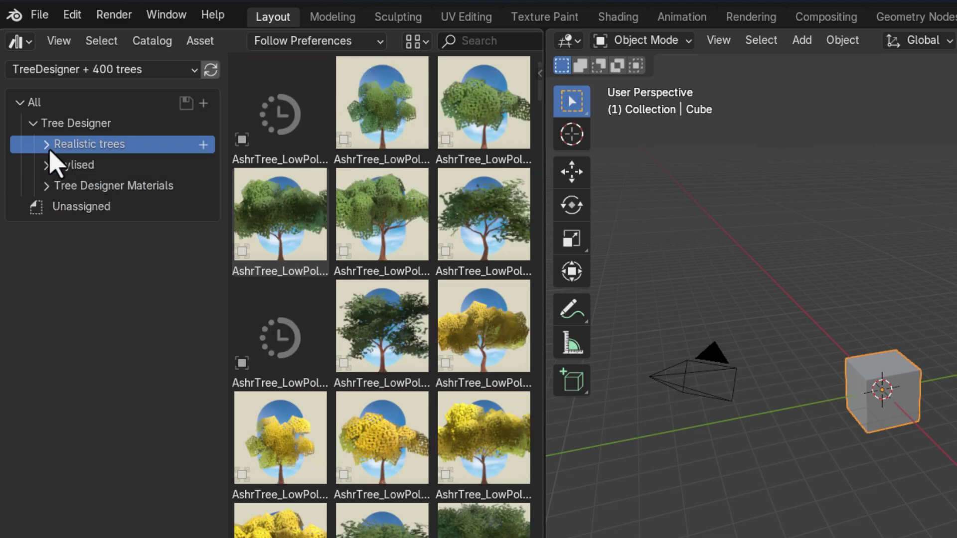
click(46, 165)
click(73, 171)
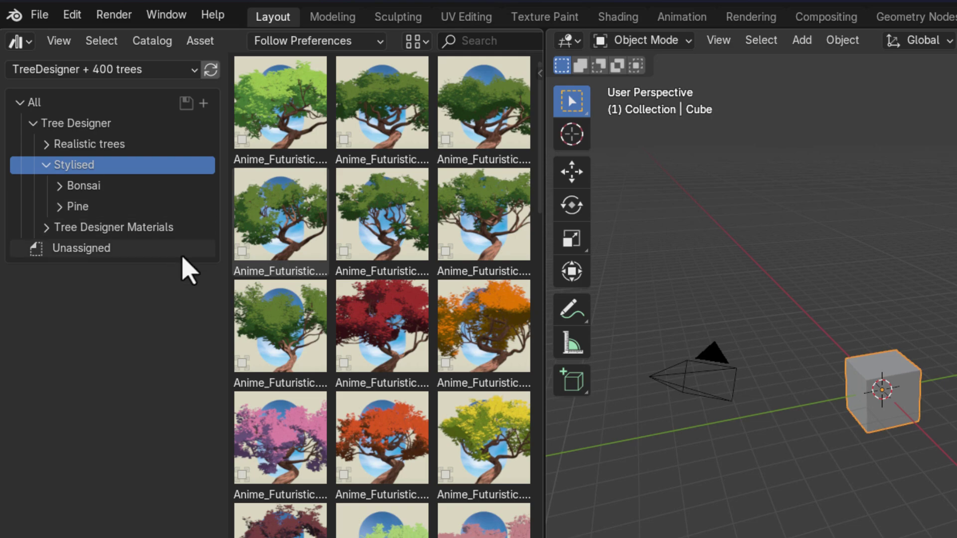
Scroll through the Stylised tree thumbnails, then collapse Stylised and list the Realistic trees birch assets
scroll(297, 224, down, 5)
scroll(301, 232, down, 15)
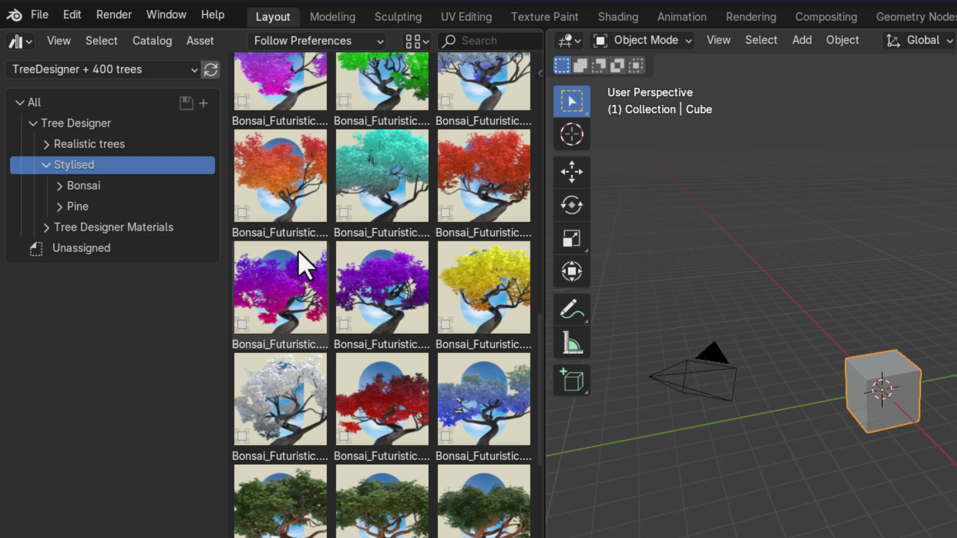
scroll(299, 250, down, 2)
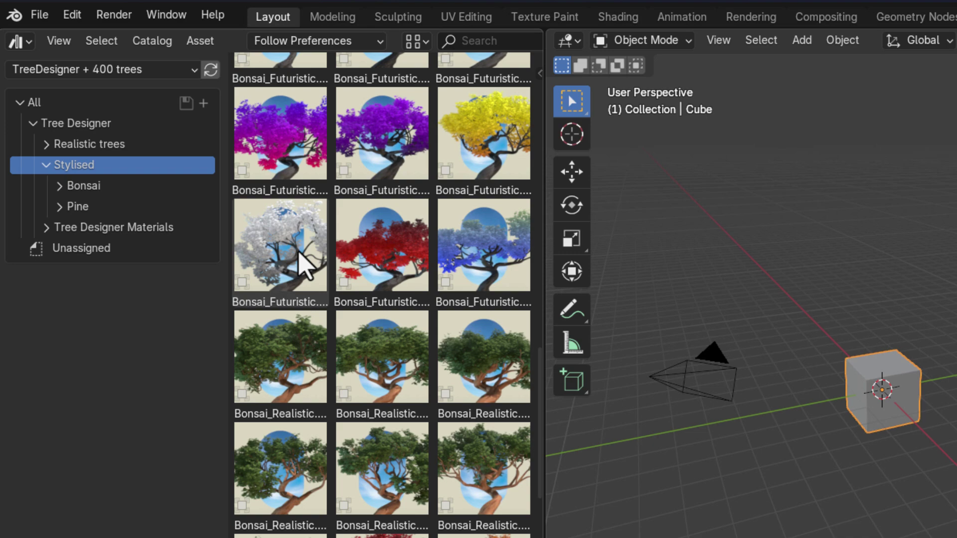
scroll(305, 267, down, 8)
scroll(306, 272, up, 2)
scroll(306, 272, down, 5)
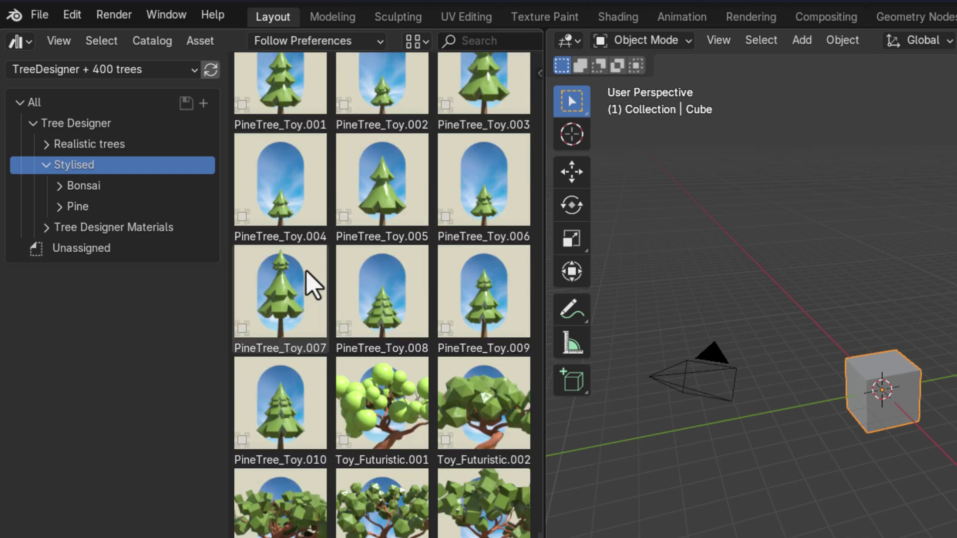
scroll(313, 285, down, 10)
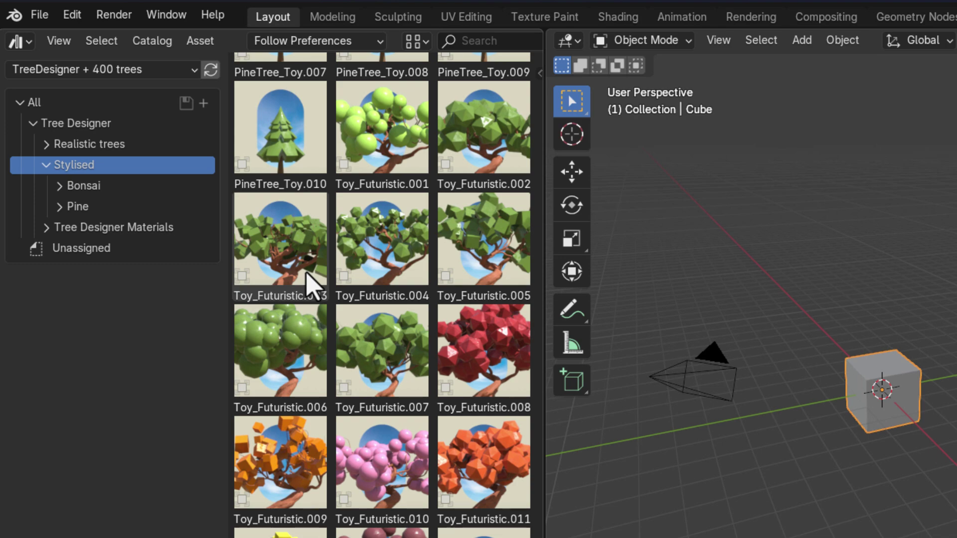
click(47, 165)
click(74, 144)
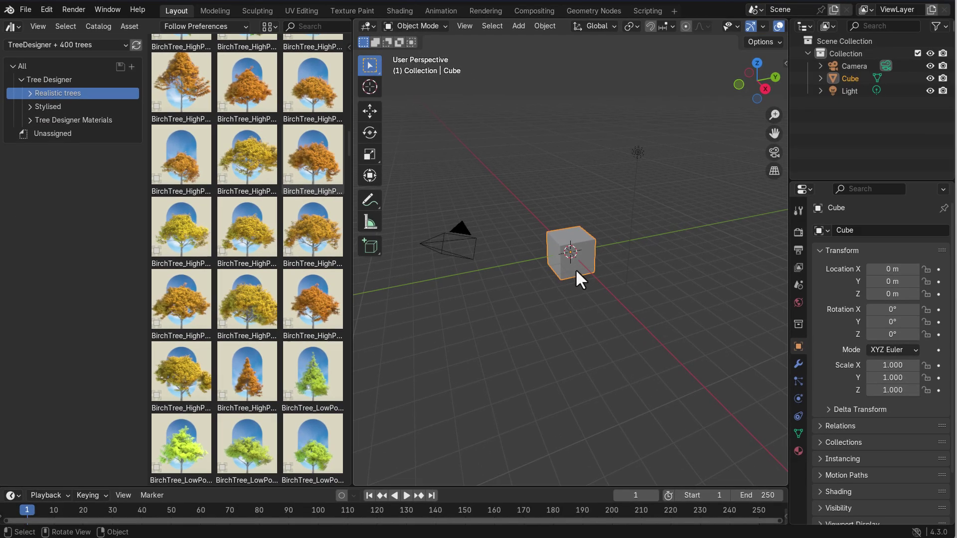
Delete the default cube and list the Ash tree High Poly assets
key(Delete)
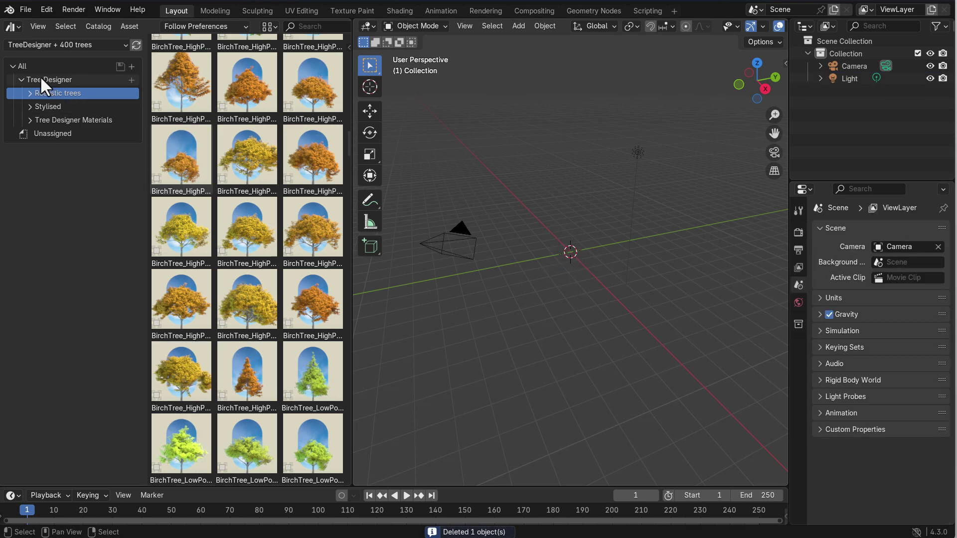
click(30, 93)
click(56, 107)
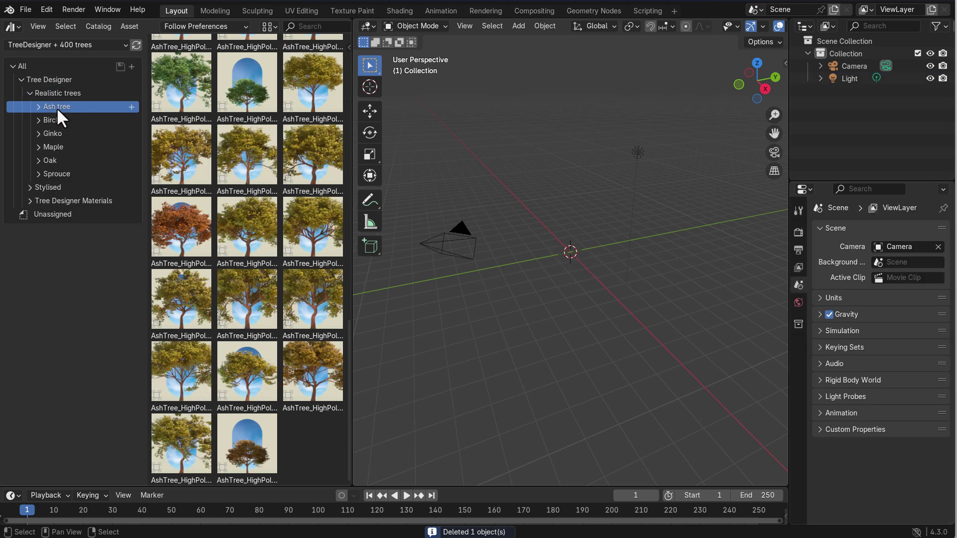
click(38, 106)
click(66, 121)
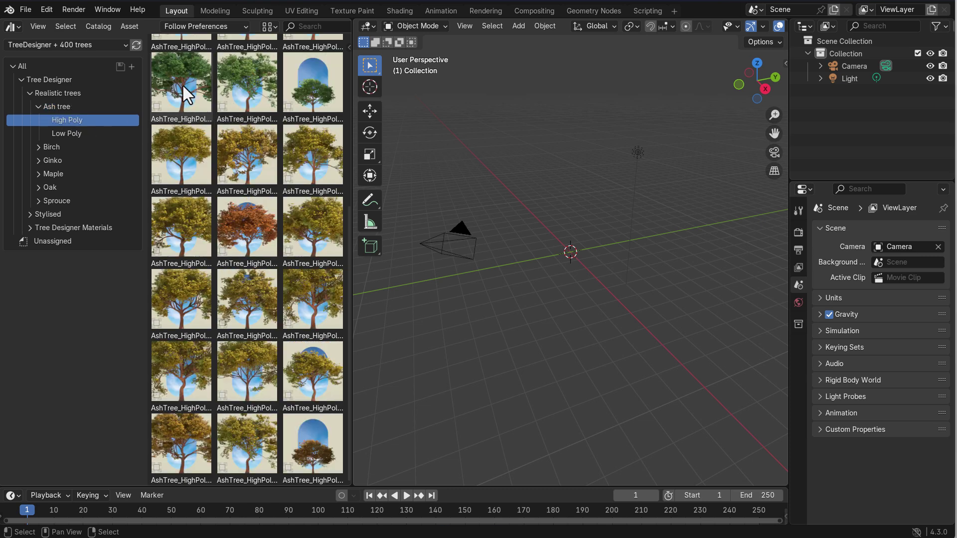
Place the first high-poly ash tree in the scene and frame it in the view
drag(186, 94, 575, 251)
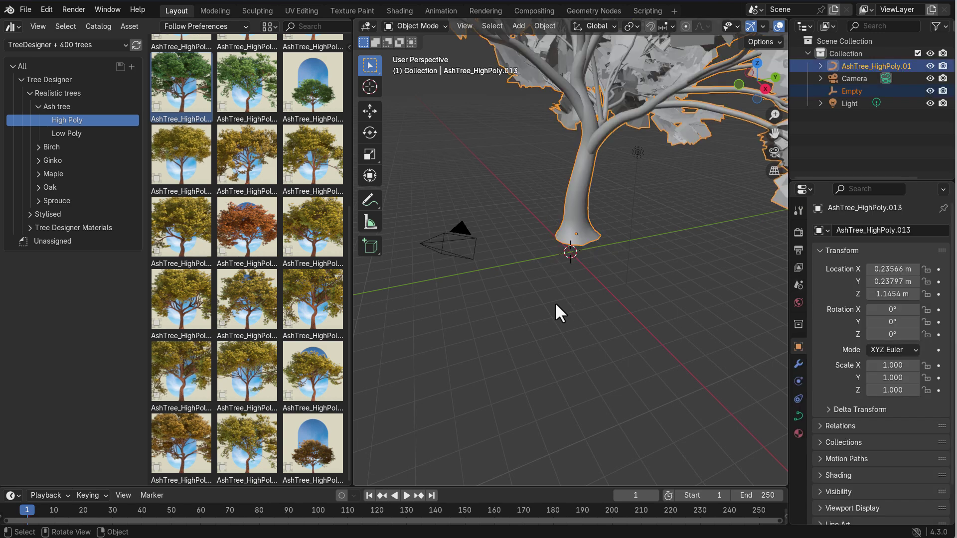
scroll(583, 257, down, 5)
middle_drag(583, 257, 590, 225)
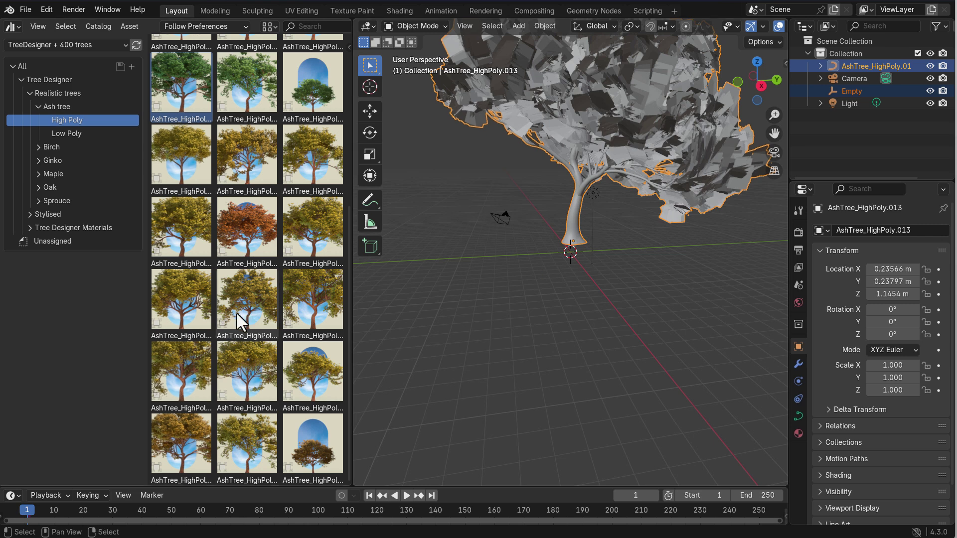
scroll(527, 307, down, 5)
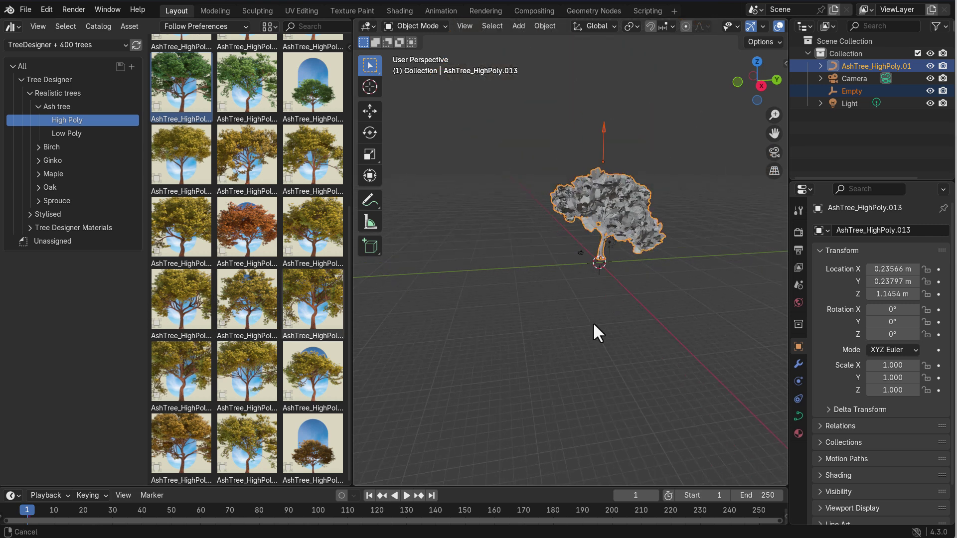
shift+middle_drag(594, 322, 683, 337)
Add a second and third high-poly ash tree beside the first
click(178, 307)
drag(178, 307, 581, 285)
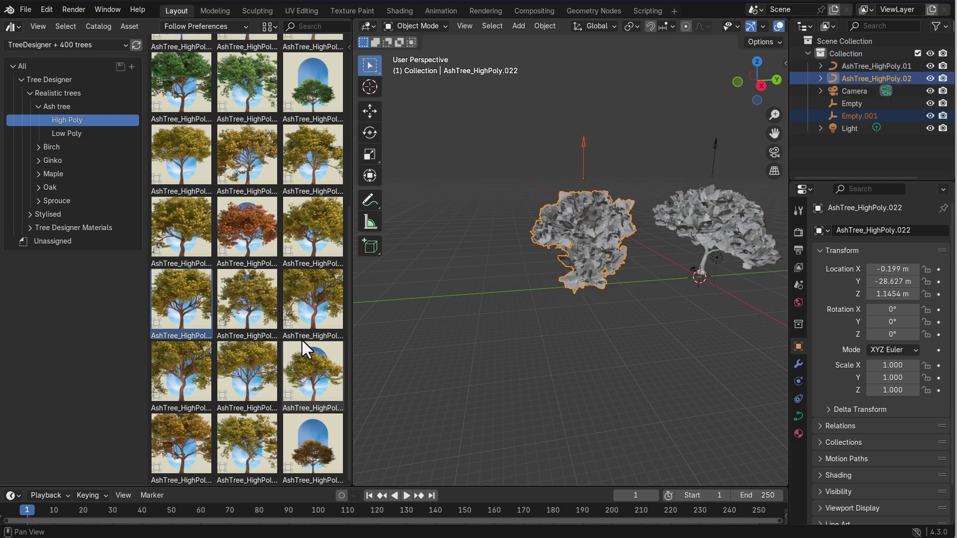
drag(310, 389, 663, 308)
drag(667, 358, 700, 361)
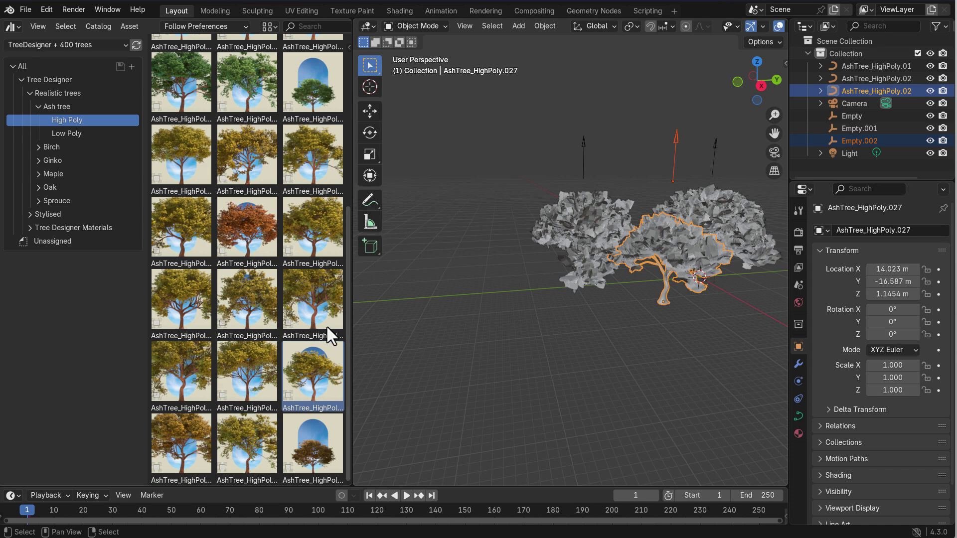
scroll(309, 309, up, 5)
middle_drag(433, 291, 374, 302)
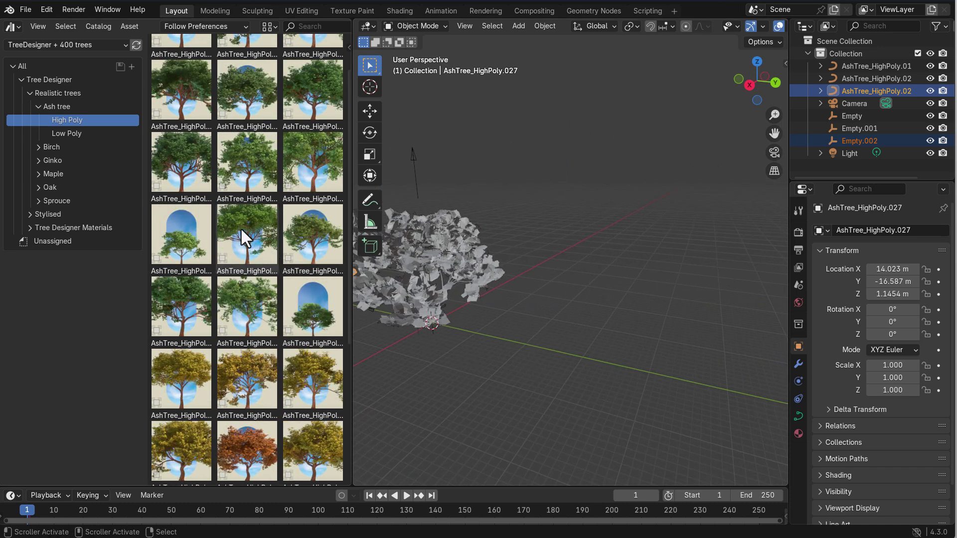
Place a fourth high-poly ash tree and list the Ash tree Low Poly assets
drag(244, 234, 549, 346)
drag(612, 375, 612, 376)
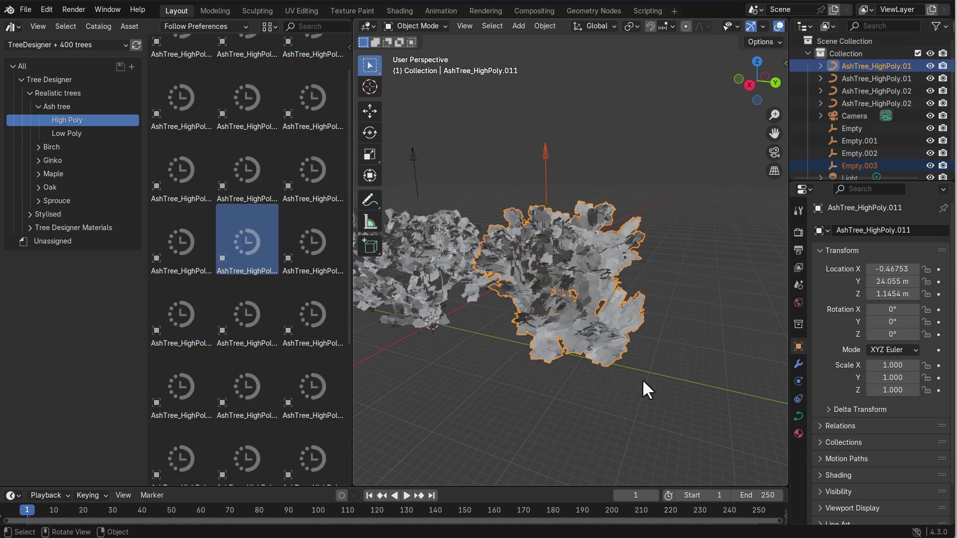
middle_drag(579, 387, 67, 142)
click(63, 134)
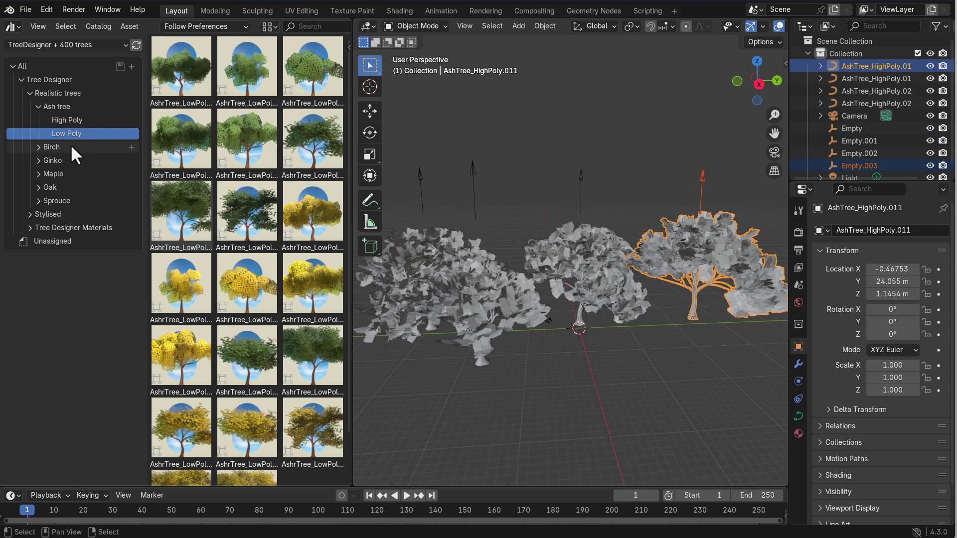
Place a trial low-poly ash tree in the scene, then delete it
drag(180, 364, 599, 378)
middle_drag(640, 408, 552, 402)
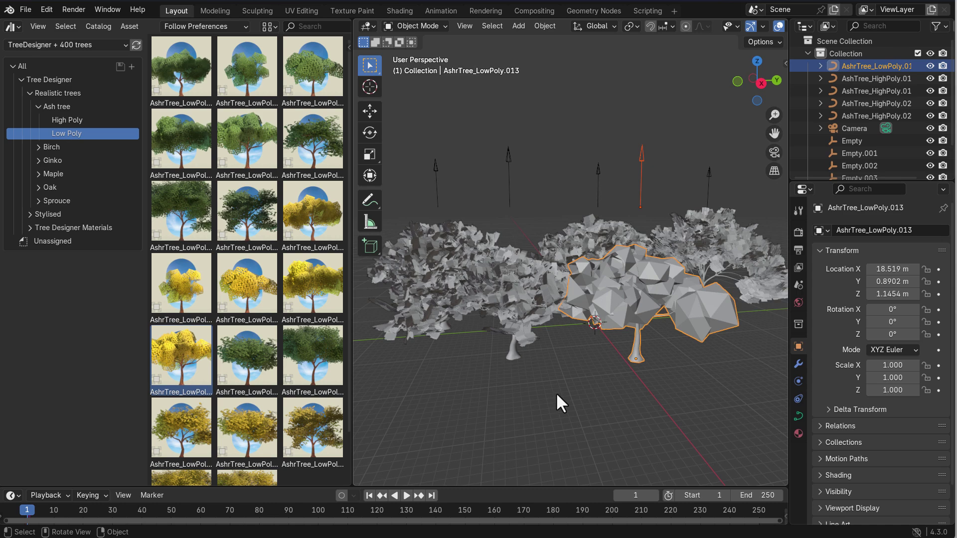
key(Delete)
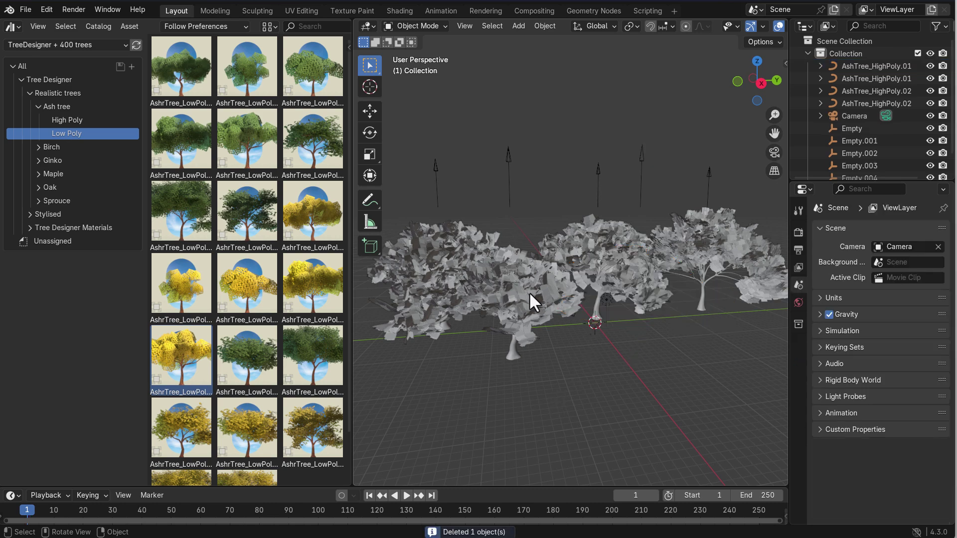
Select and delete the middle high-poly ash tree
click(530, 292)
key(Delete)
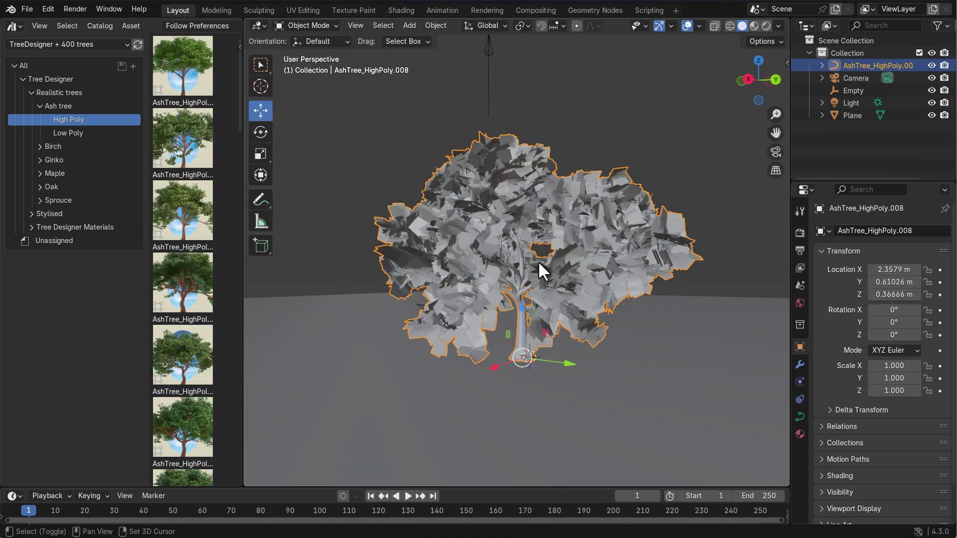
mouse_move(537, 262)
middle_down()
mouse_move(525, 243)
mouse_move(536, 252)
middle_up()
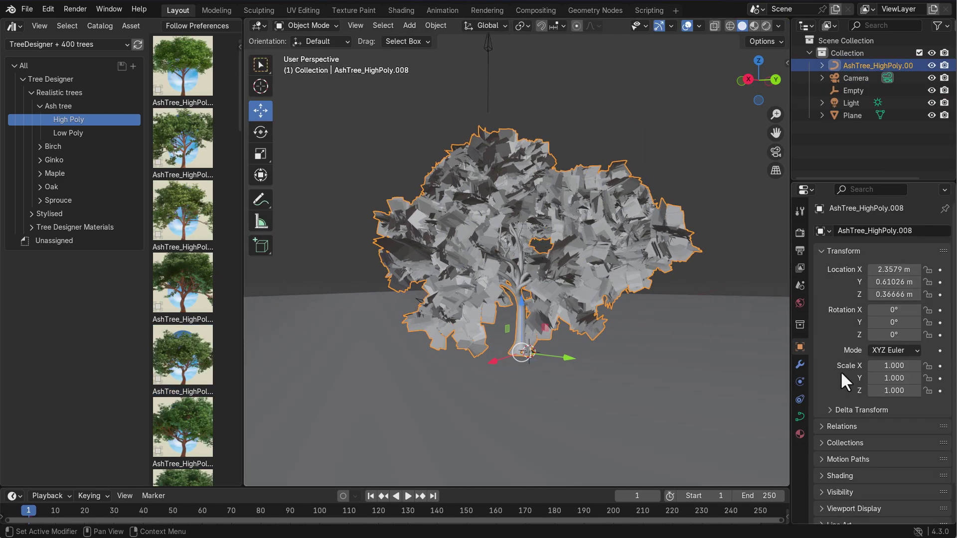
In the tree's TreeDesigner modifier, change the Seed to 129 to regenerate it
click(800, 364)
scroll(852, 311, down, 2)
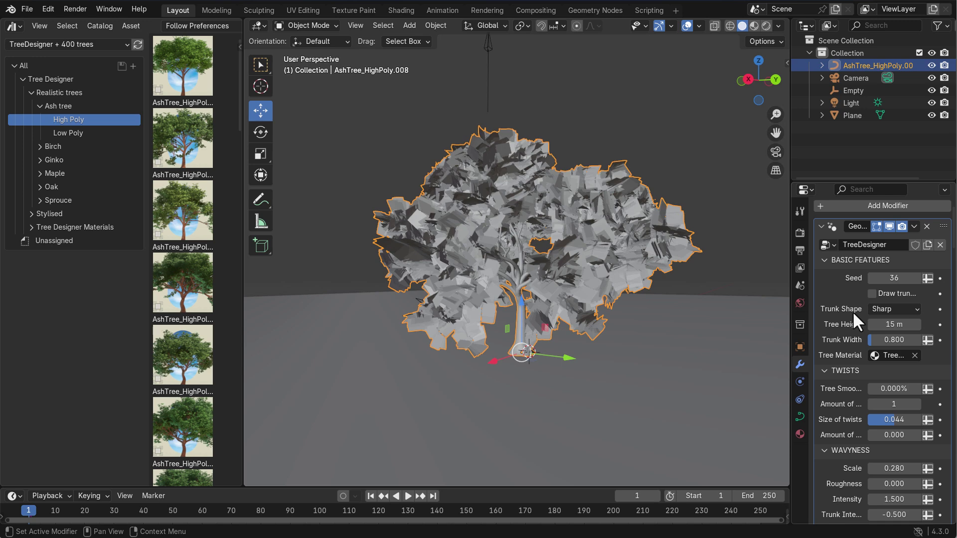
click(821, 227)
click(821, 251)
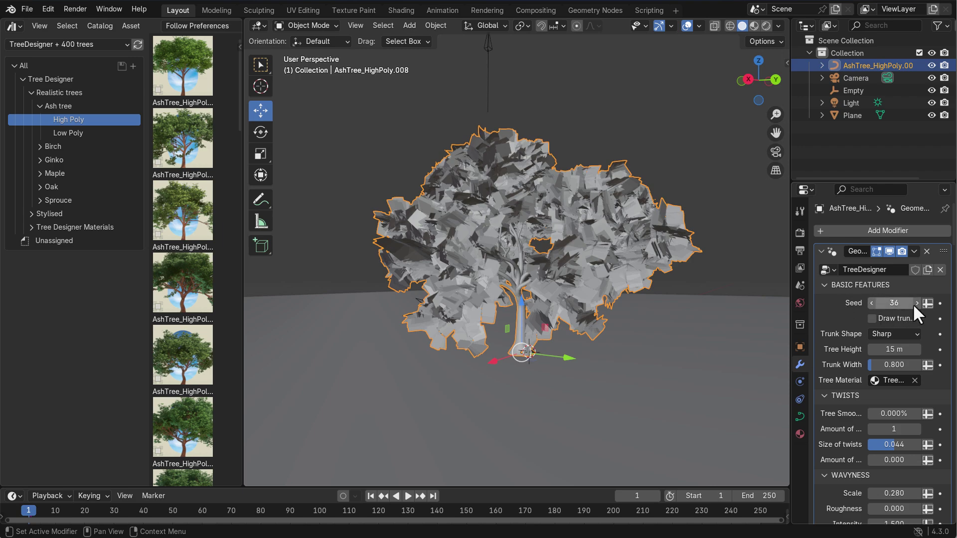
drag(899, 300, 922, 299)
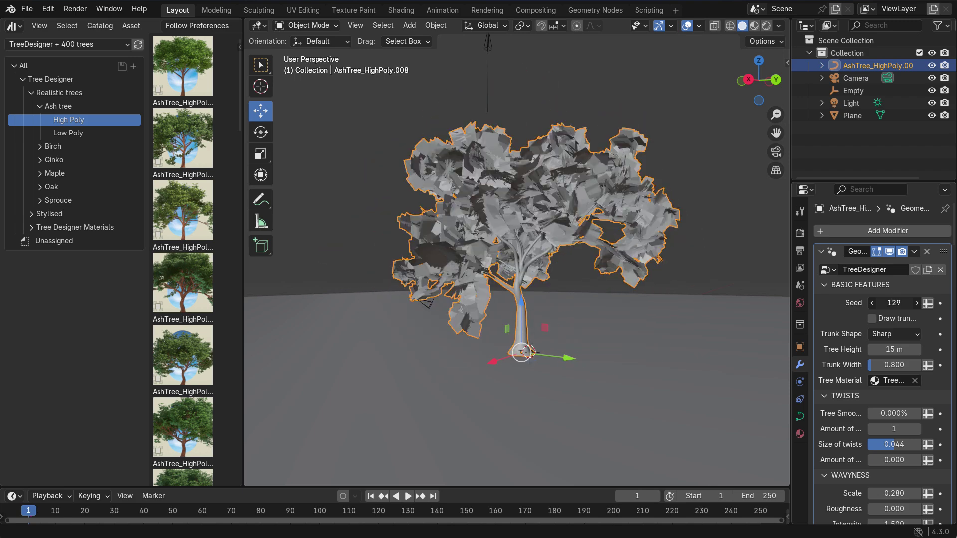
Raise the Tree Height to 16 m, widen the trunk and increase smoothness
middle_drag(568, 309, 617, 319)
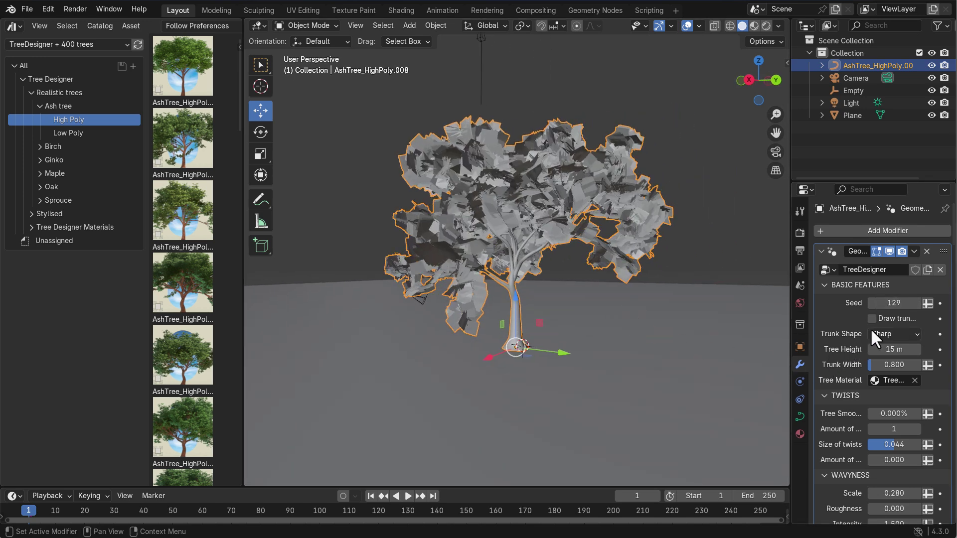
scroll(878, 334, down, 2)
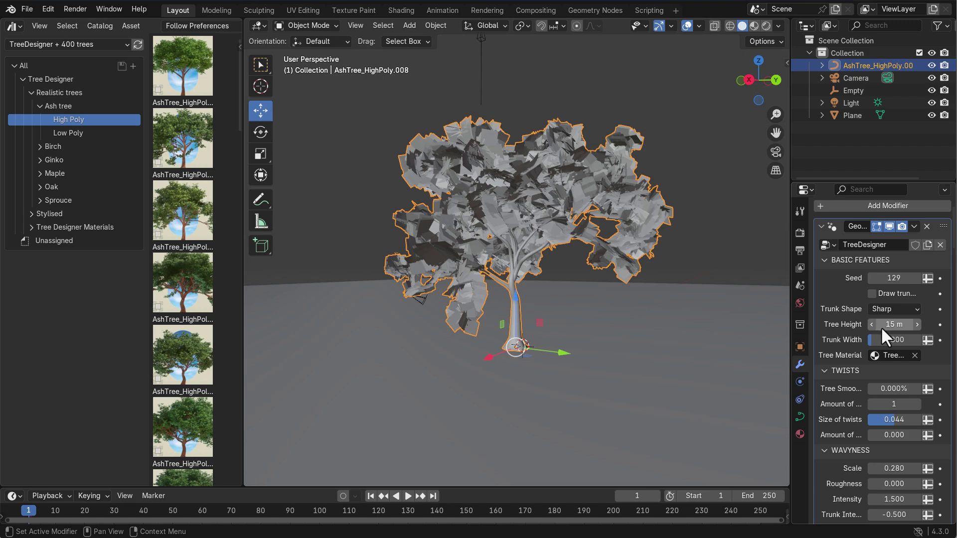
drag(881, 327, 903, 338)
drag(894, 340, 877, 339)
scroll(862, 373, down, 2)
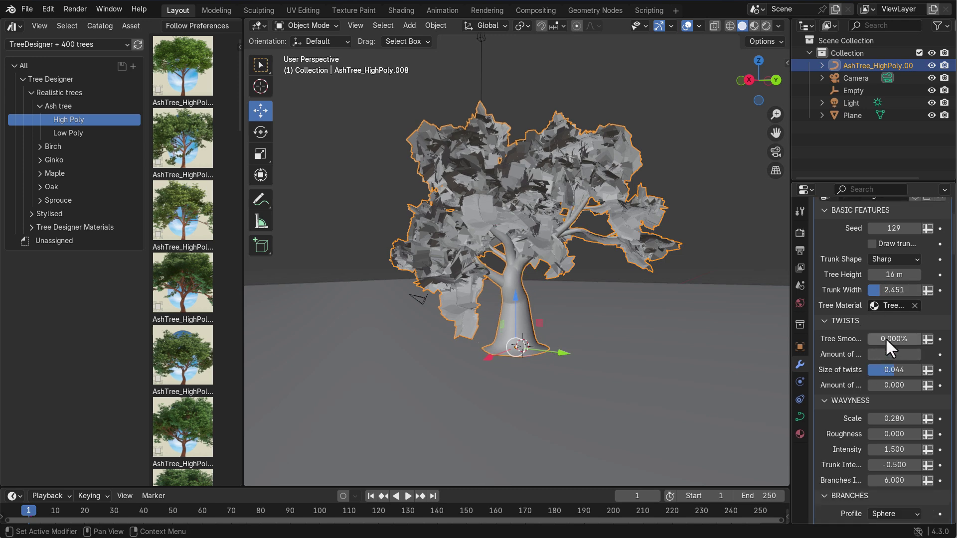
mouse_move(885, 337)
mouse_down()
mouse_move(902, 337)
mouse_move(893, 338)
mouse_up()
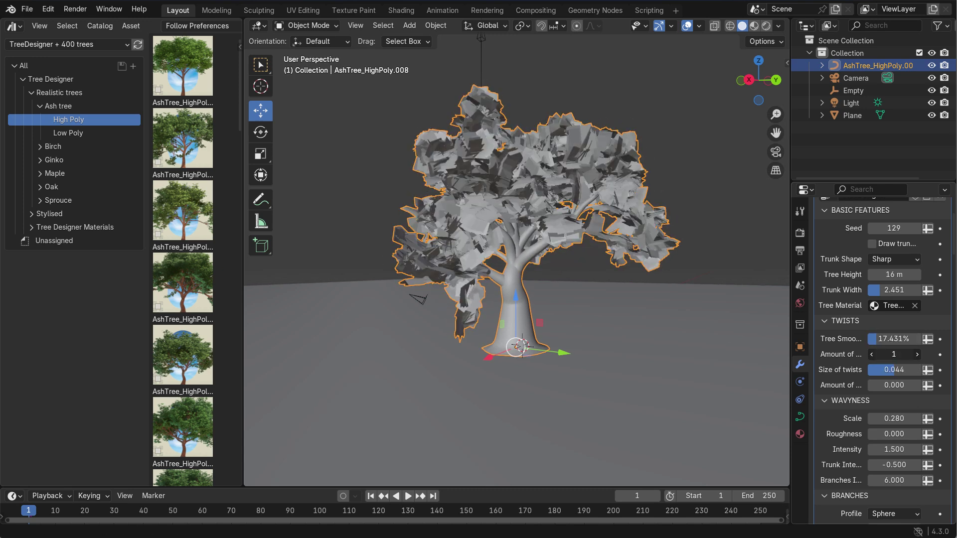
Give the trunk one twist, enlarge the twist size and set the twist amount to -0.970
click(918, 354)
text(2)
key(Return)
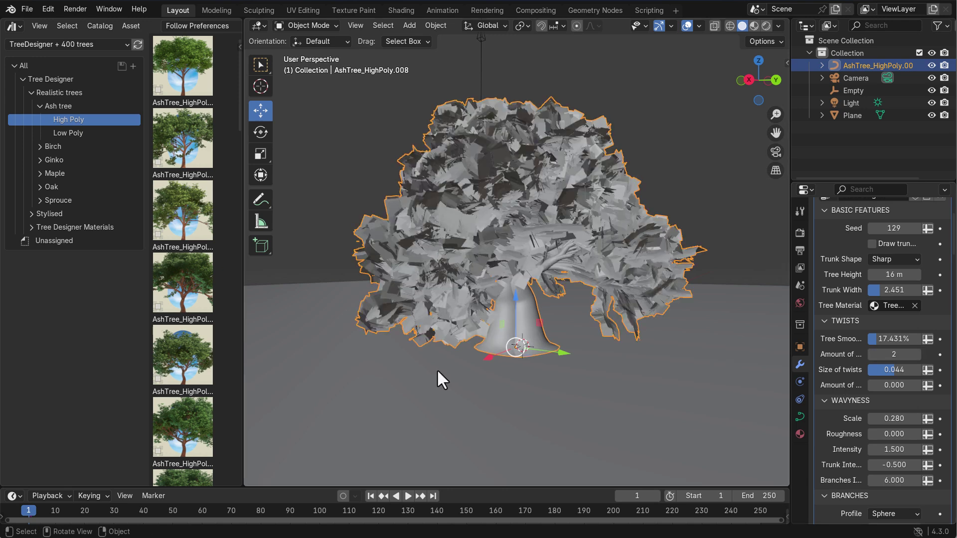
scroll(543, 352, up, 5)
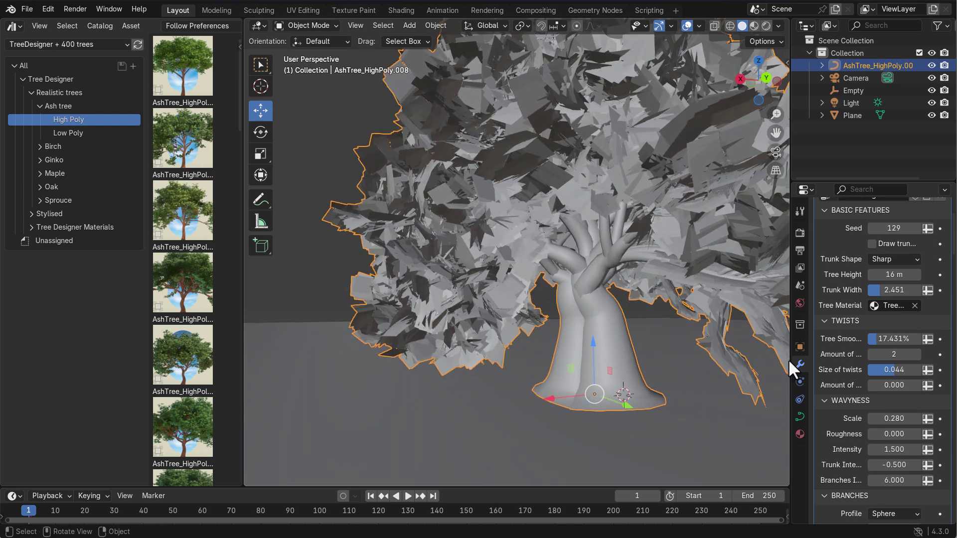
text(0)
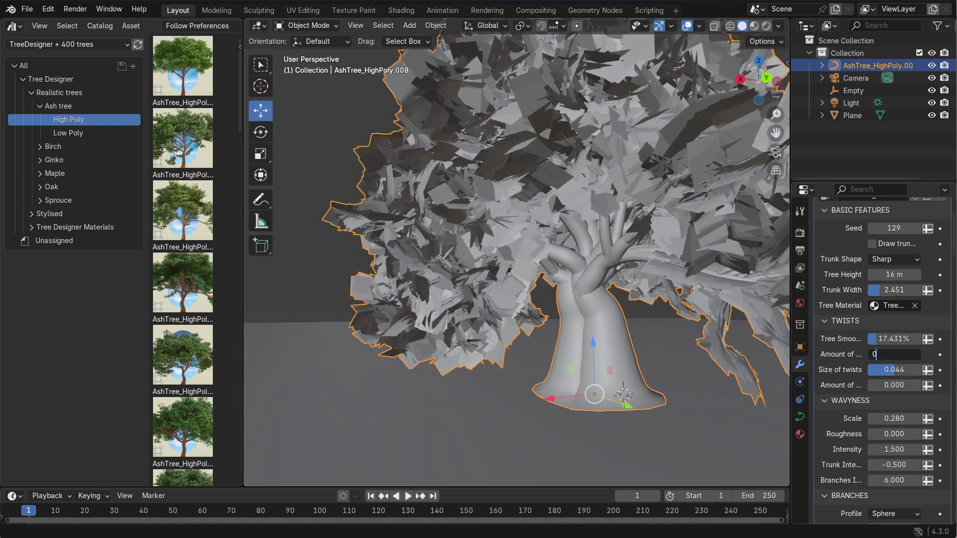
key(BackSpace)
text(1)
key(Return)
middle_drag(618, 369, 674, 382)
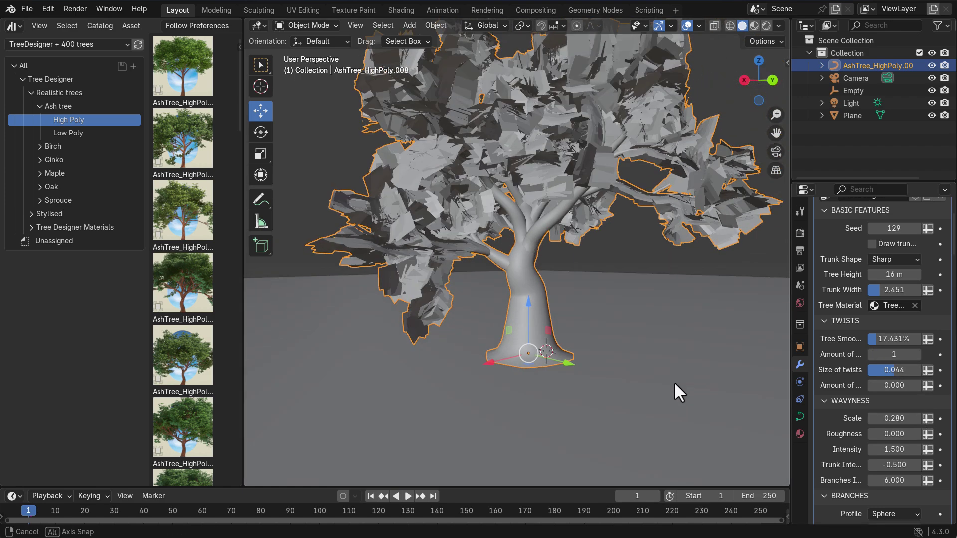
drag(897, 370, 954, 370)
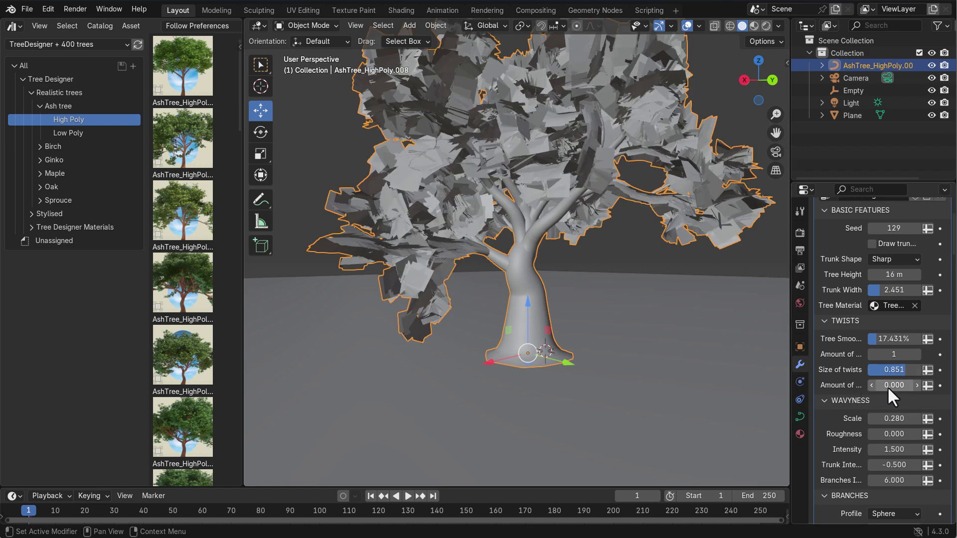
drag(887, 386, 826, 385)
middle_drag(648, 209, 593, 349)
Set wavyness Scale to 0.840, Roughness to 0.275 and Intensity to 2.180
scroll(878, 344, down, 5)
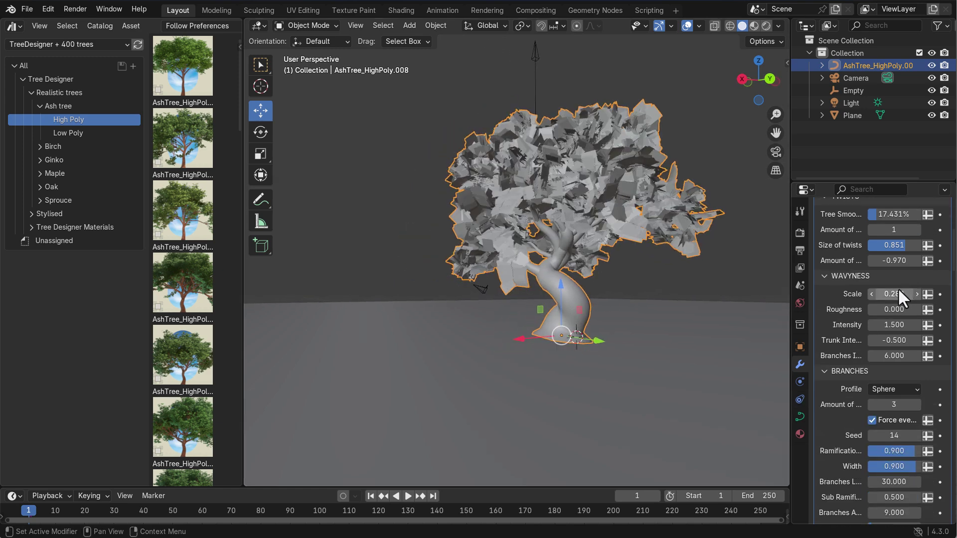
drag(898, 294, 956, 294)
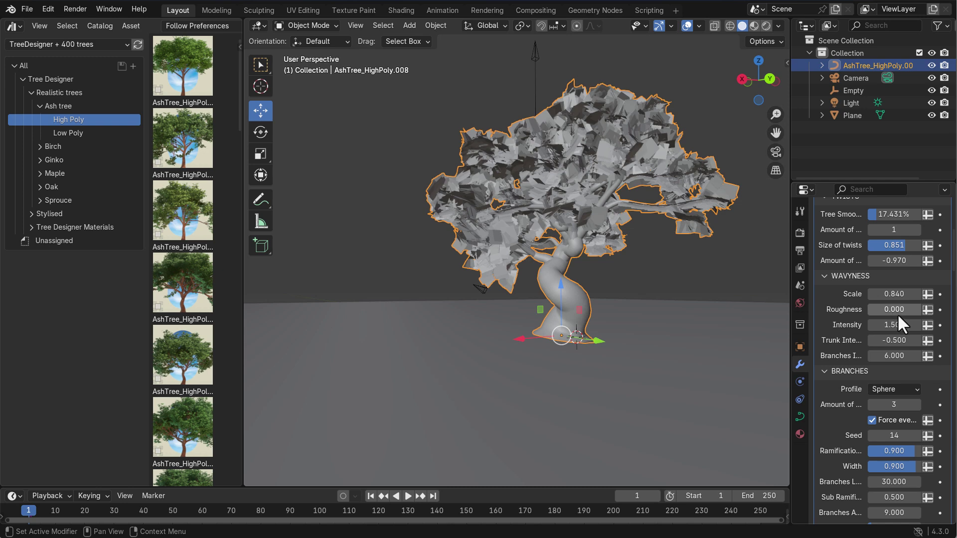
shift+middle_drag(636, 277, 574, 314)
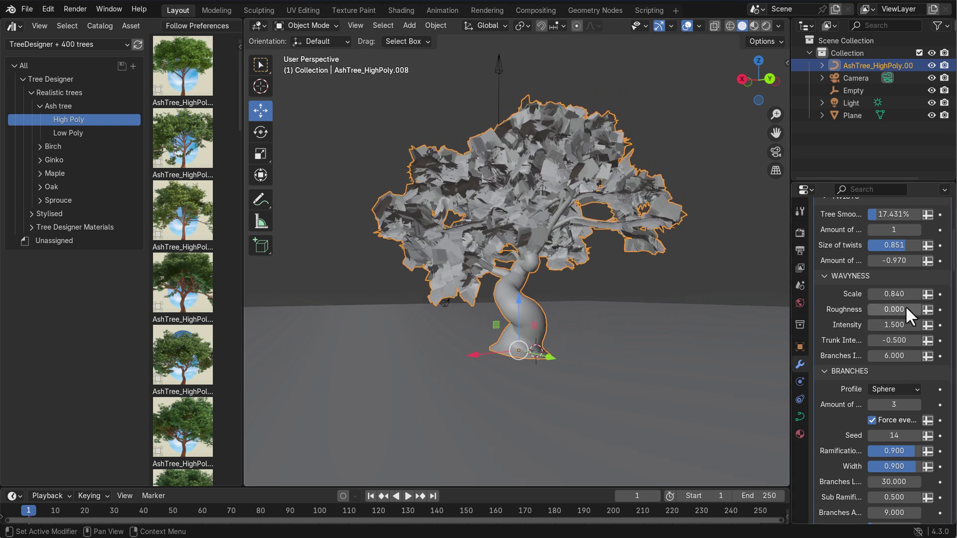
drag(895, 306, 928, 306)
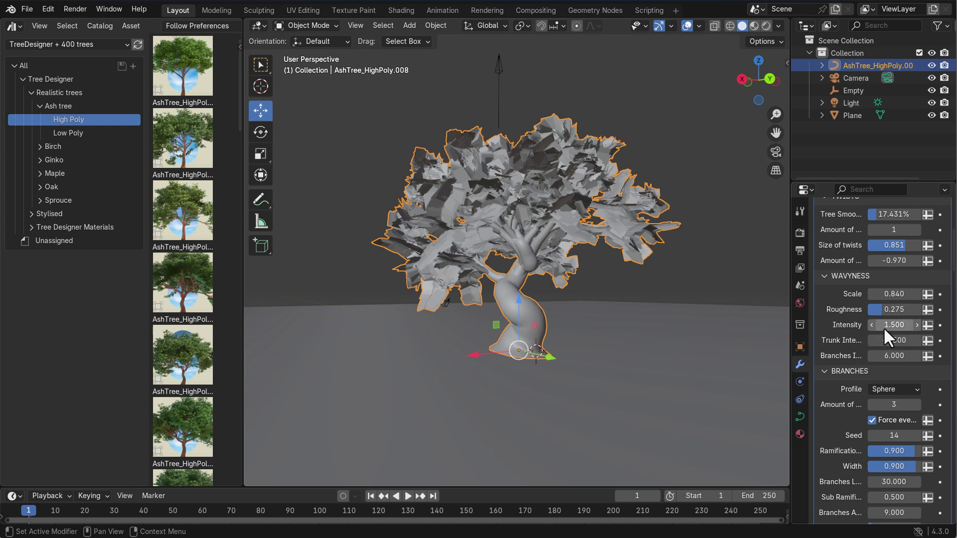
drag(896, 325, 933, 324)
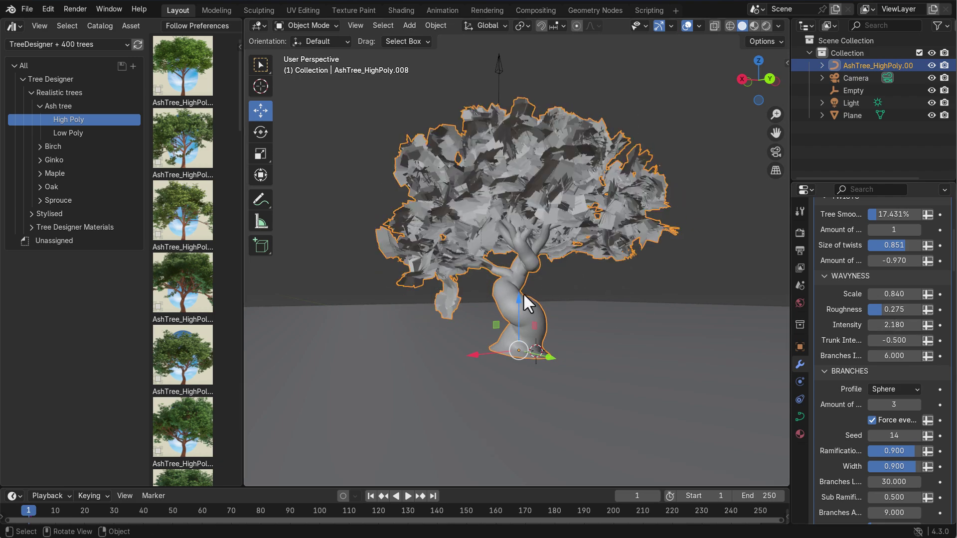
middle_drag(522, 292, 553, 355)
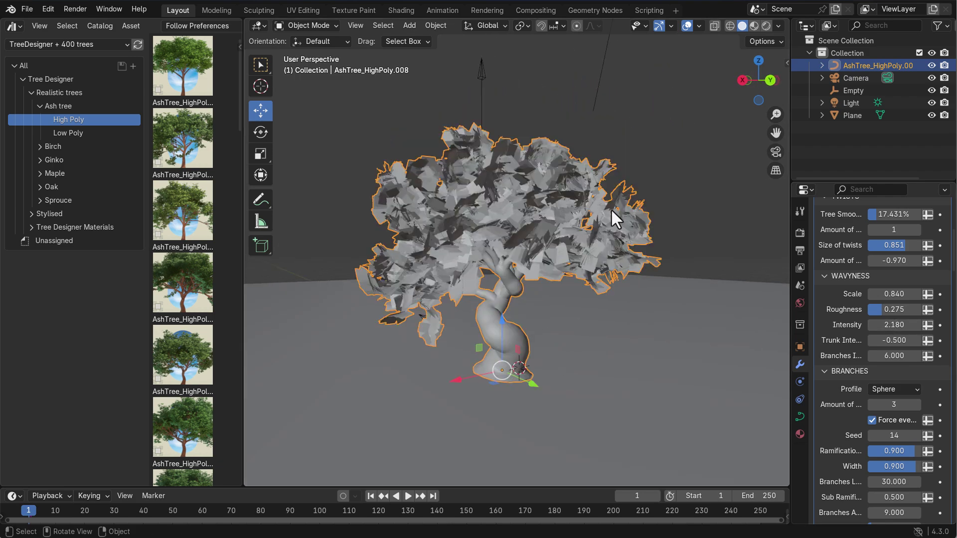
middle_drag(641, 224, 619, 227)
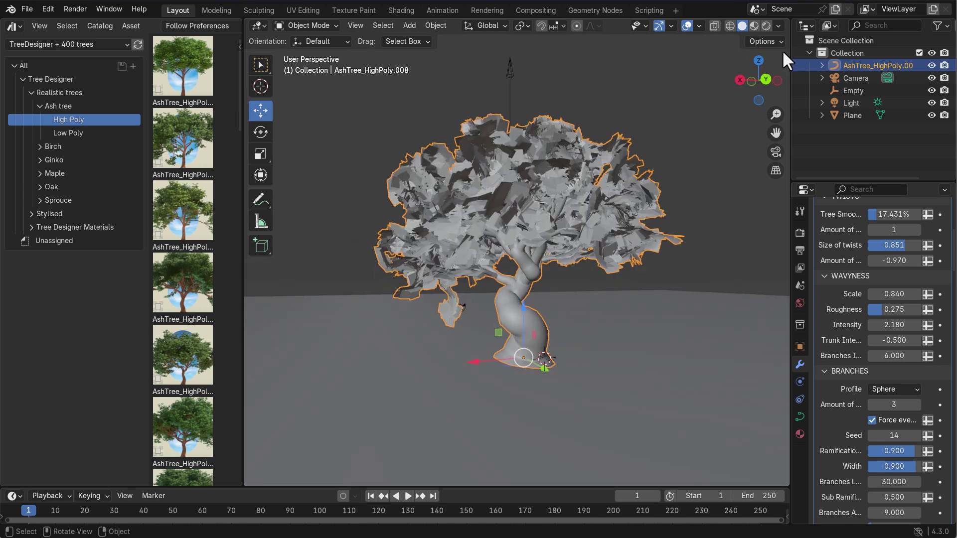
Switch the viewport to Rendered shading to see the twisted ash tree in colour
click(765, 26)
click(699, 132)
middle_drag(699, 133, 582, 247)
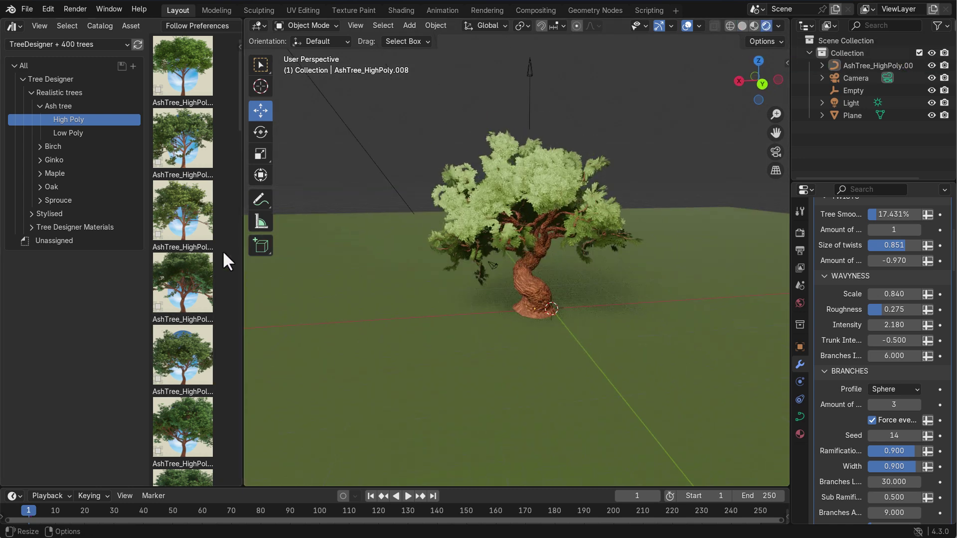
Place a low-poly ash tree from the Low Poly catalog to the right of the twisted tree
click(75, 133)
drag(187, 334, 738, 313)
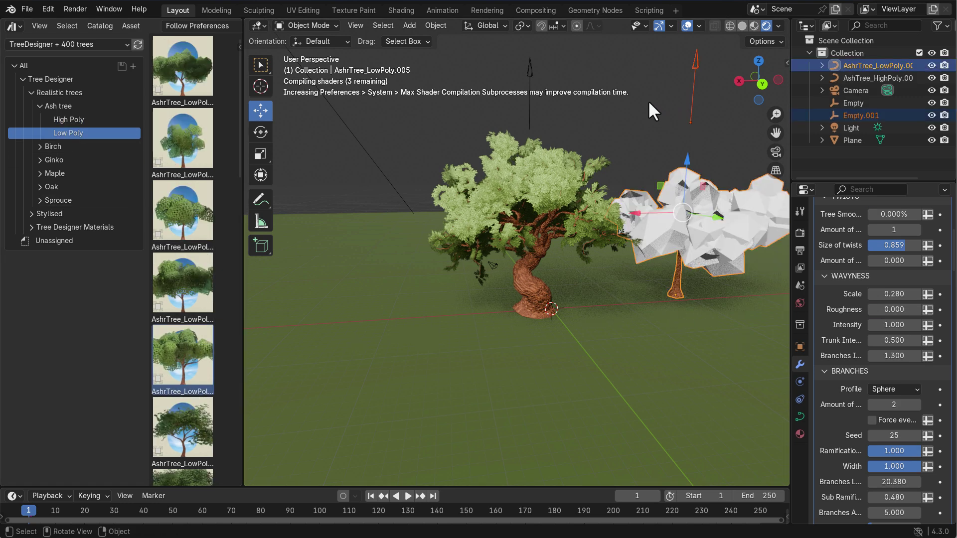
middle_drag(654, 127, 552, 224)
click(553, 224)
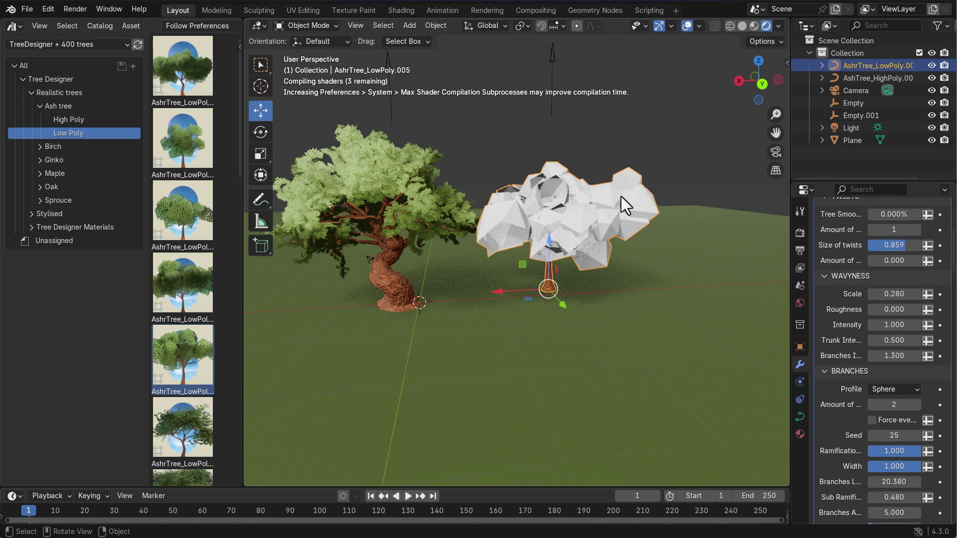
middle_drag(621, 197, 609, 235)
click(646, 123)
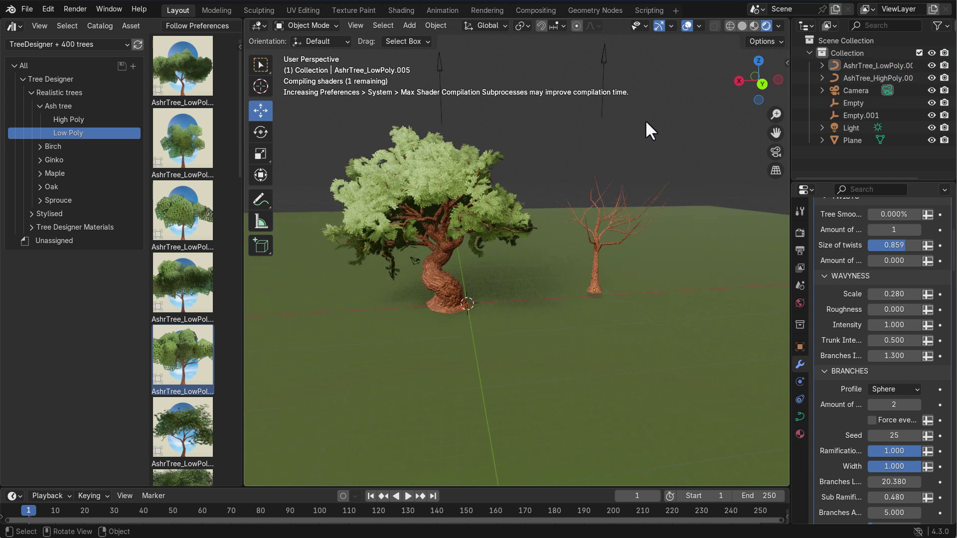
click(618, 246)
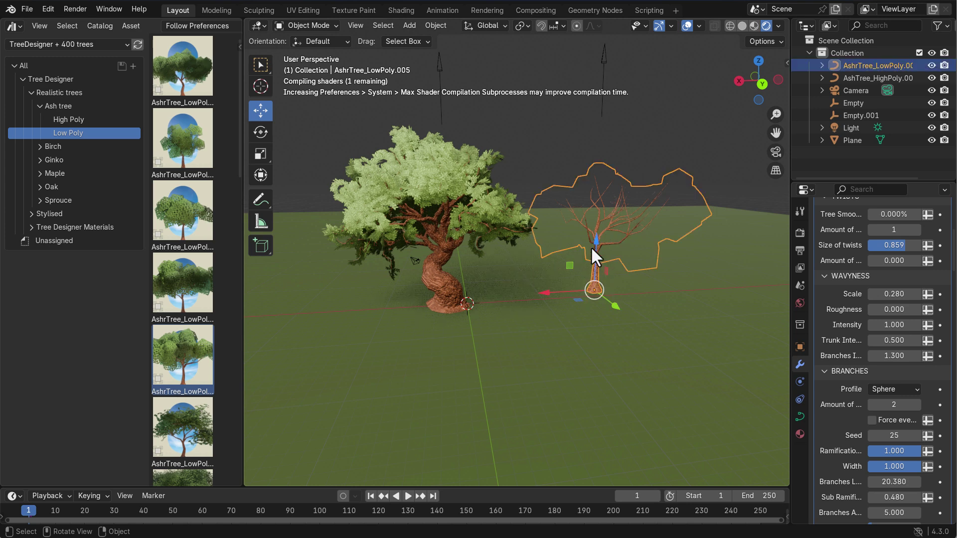
click(656, 155)
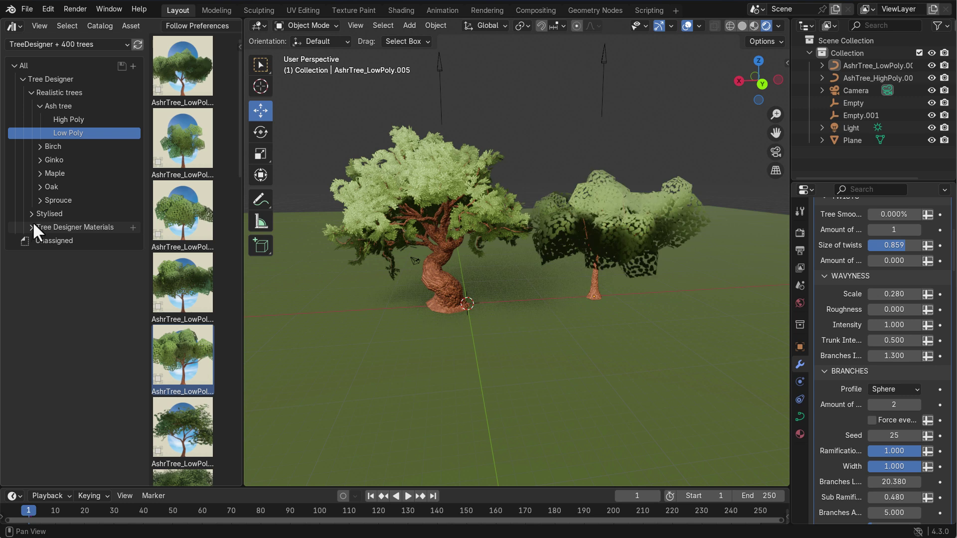
click(47, 214)
Place the orange Anime_Futuristic.011 stylised tree to the left of the green ash tree
scroll(205, 349, down, 3)
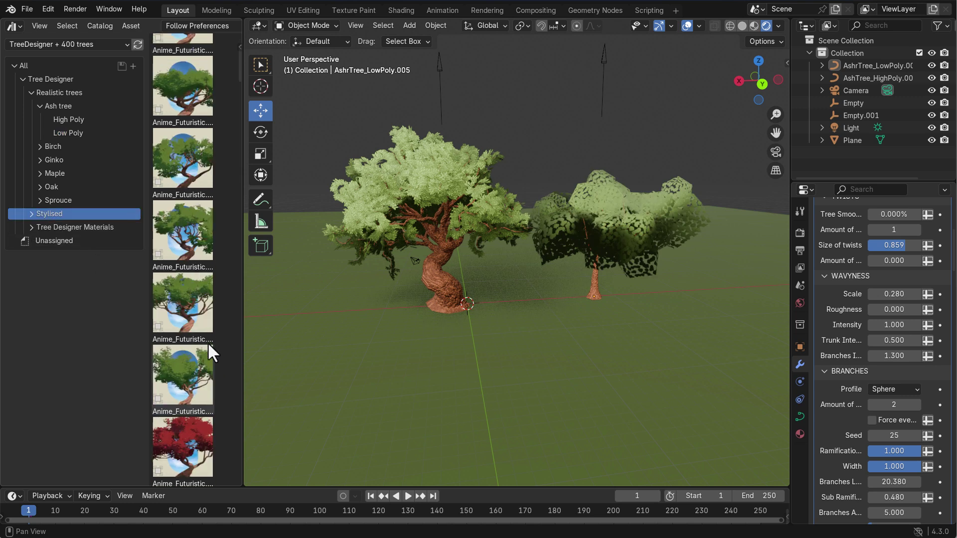
shift+middle_drag(380, 357, 573, 341)
scroll(165, 406, down, 3)
drag(185, 385, 378, 318)
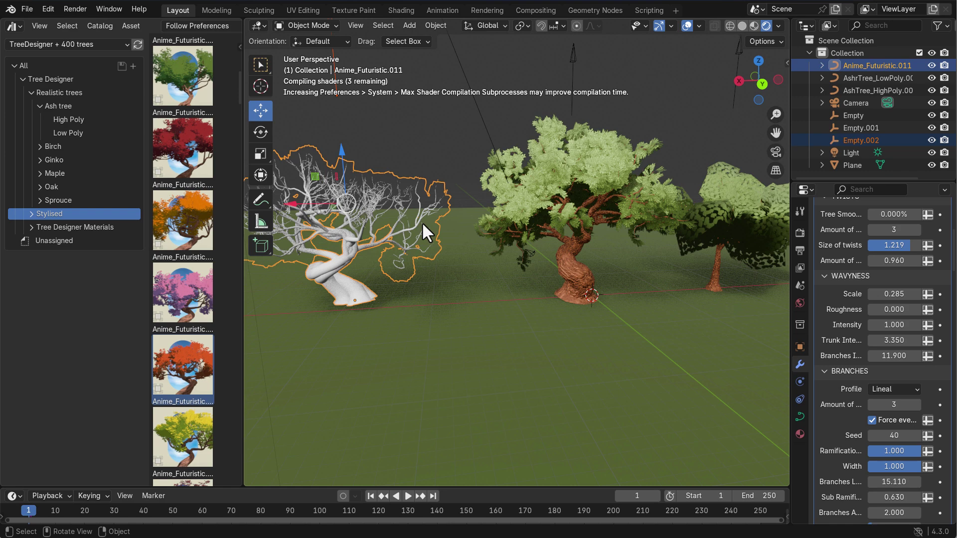
middle_drag(422, 222, 521, 134)
click(521, 134)
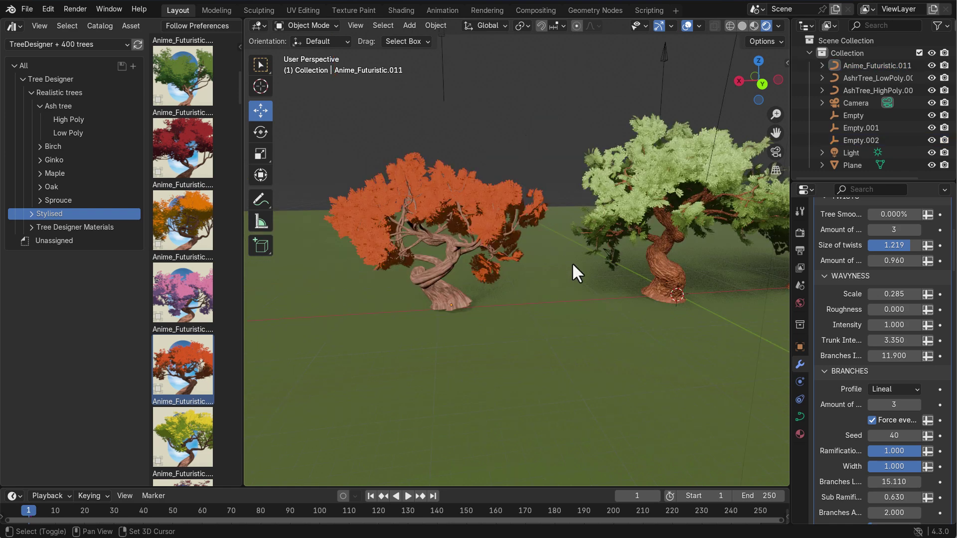
middle_drag(572, 264, 528, 331)
Delete the low-poly ash and orange stylised trees, leaving the high-poly ash tree selected
click(761, 240)
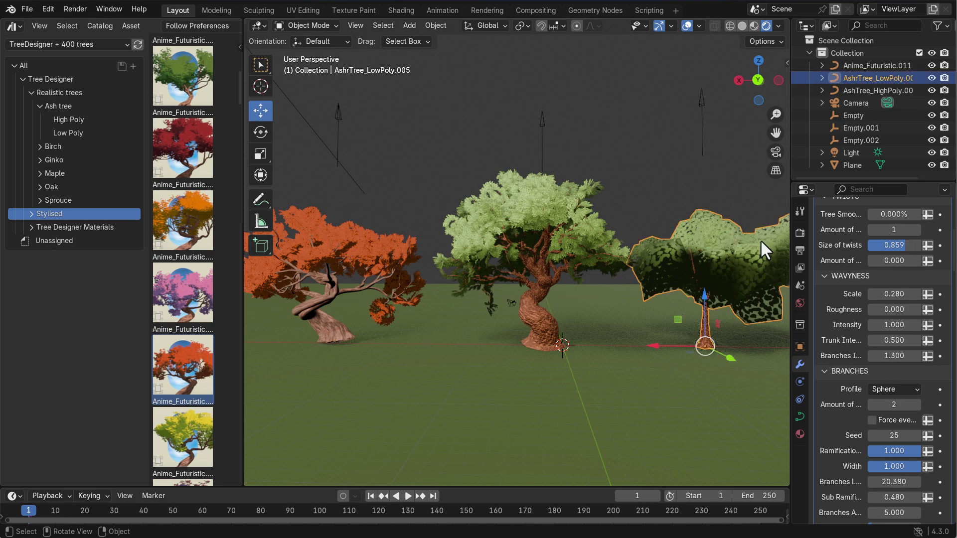
key(Delete)
click(388, 226)
key(Delete)
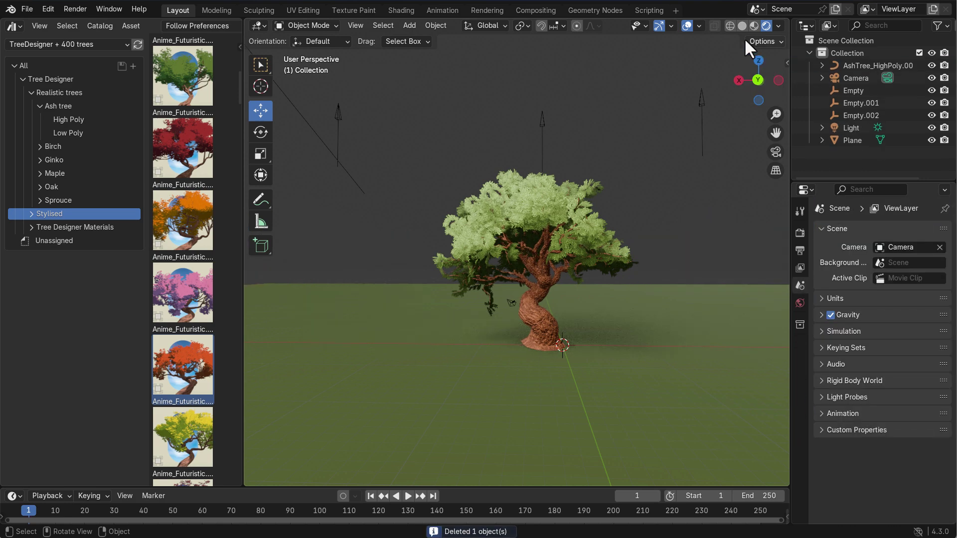
click(732, 26)
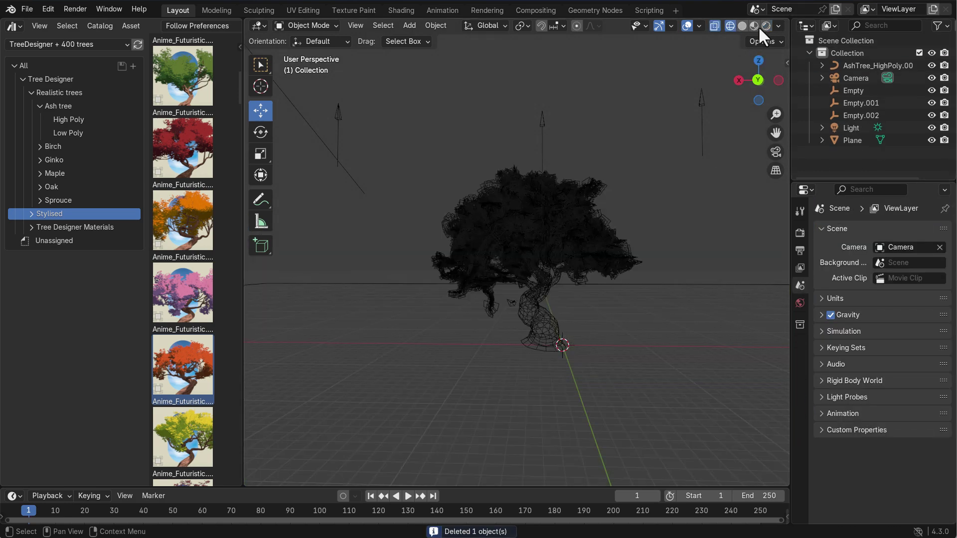
click(743, 25)
click(552, 232)
Lengthen the branches to 30.650, raise Exponential growth, and set Amount of leafs to 0
scroll(879, 423, down, 12)
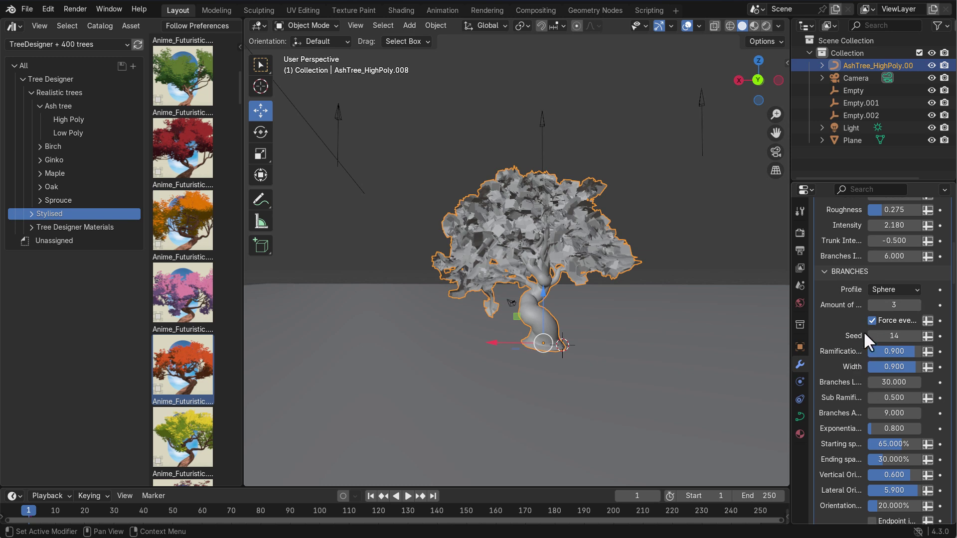
scroll(858, 344, down, 5)
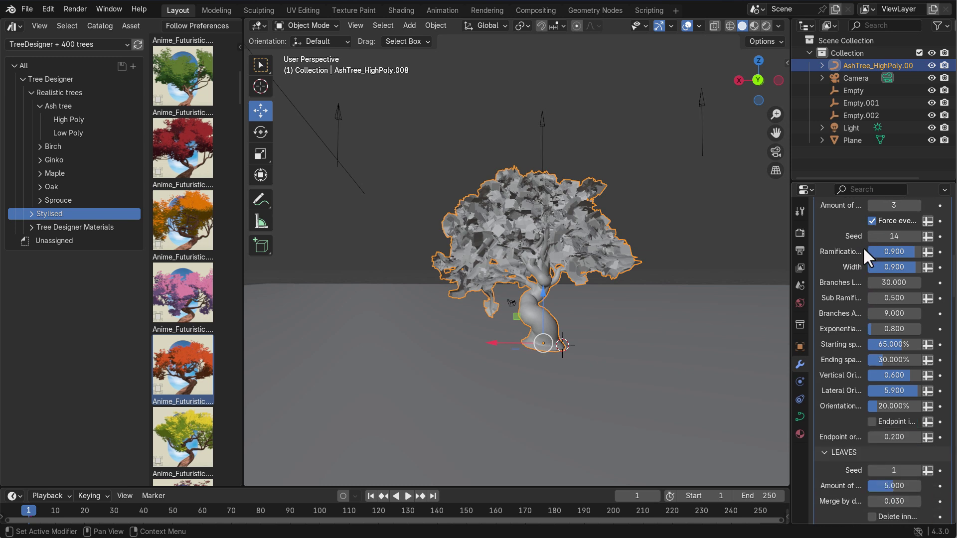
drag(789, 365, 673, 365)
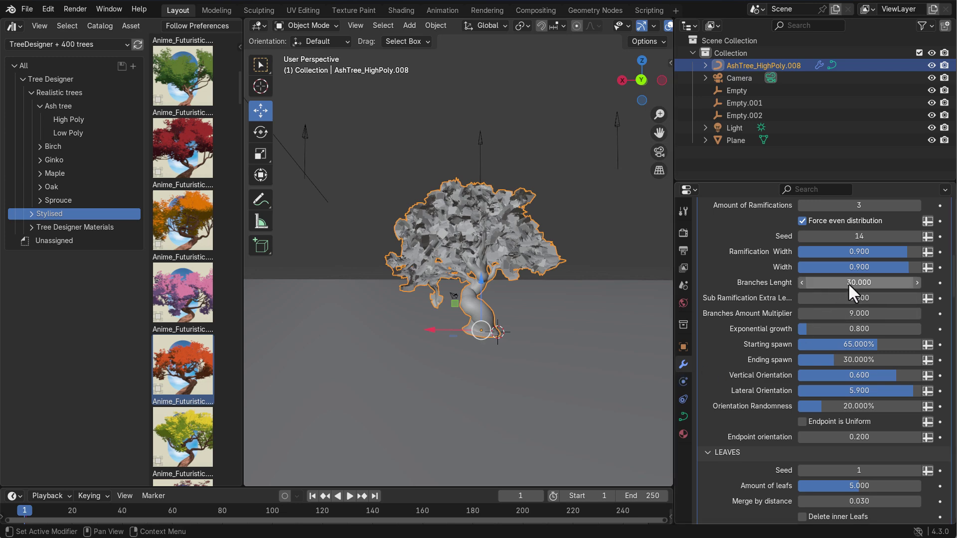
mouse_move(849, 283)
mouse_down()
mouse_move(877, 283)
mouse_move(849, 291)
mouse_up()
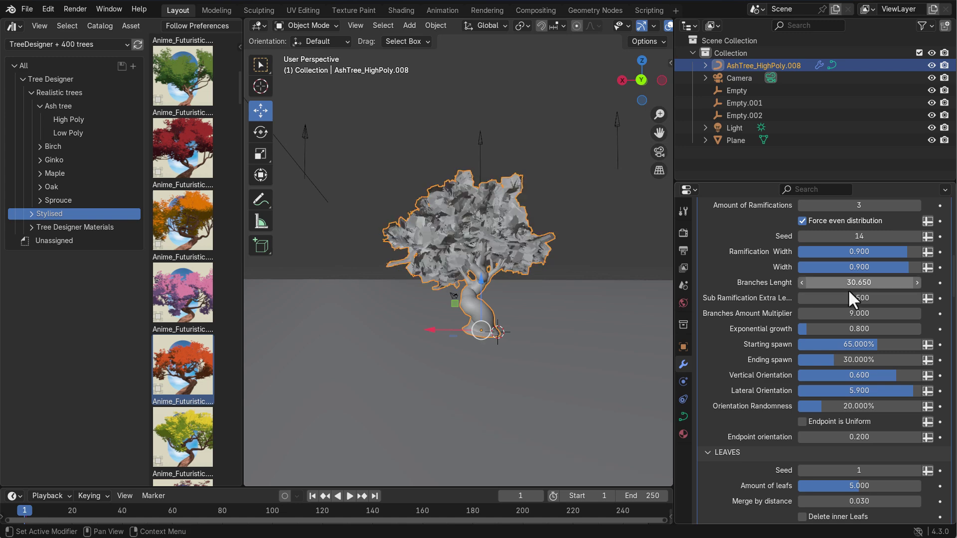
mouse_move(818, 325)
mouse_down()
mouse_move(843, 325)
mouse_move(808, 325)
mouse_up()
scroll(794, 360, down, 10)
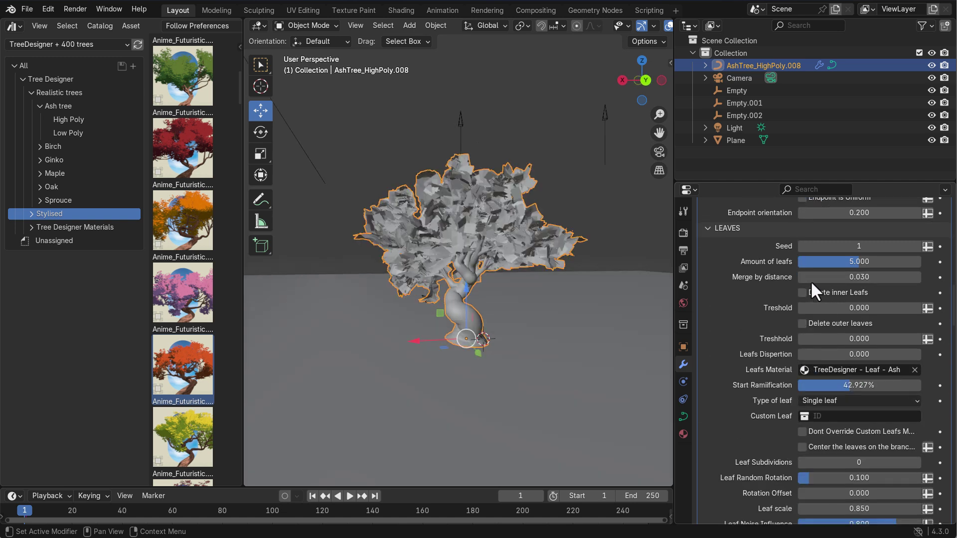
drag(857, 260, 793, 261)
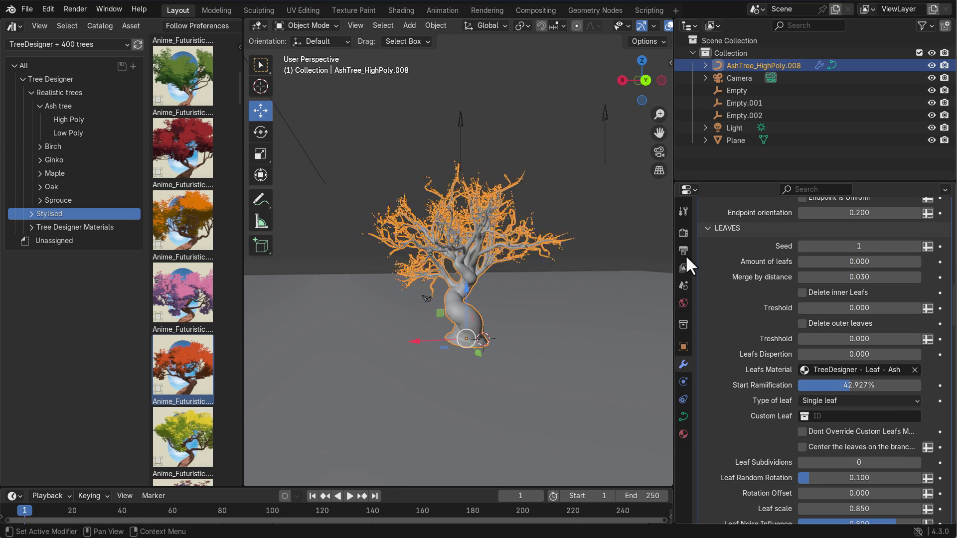
Preview the ash tree in Rendered shading with Denoise enabled
click(612, 216)
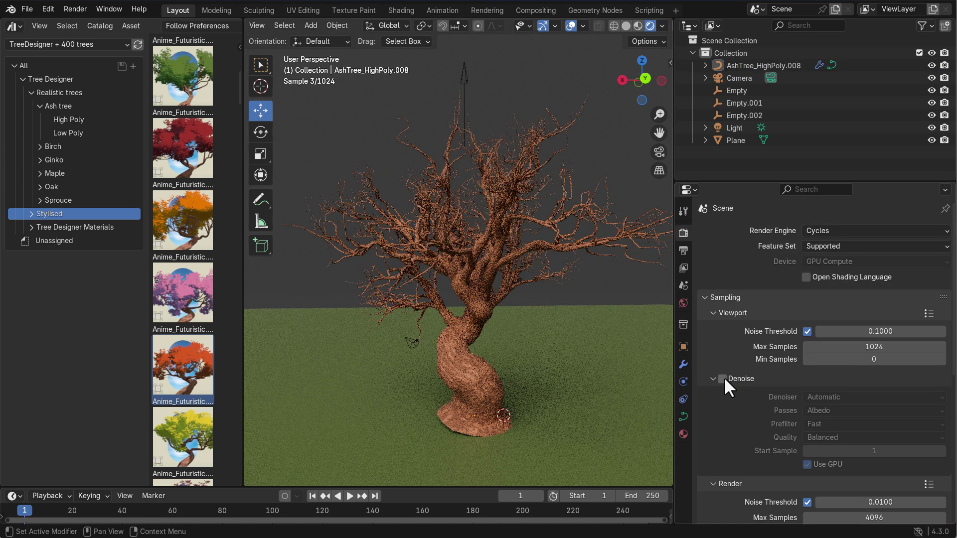
click(722, 379)
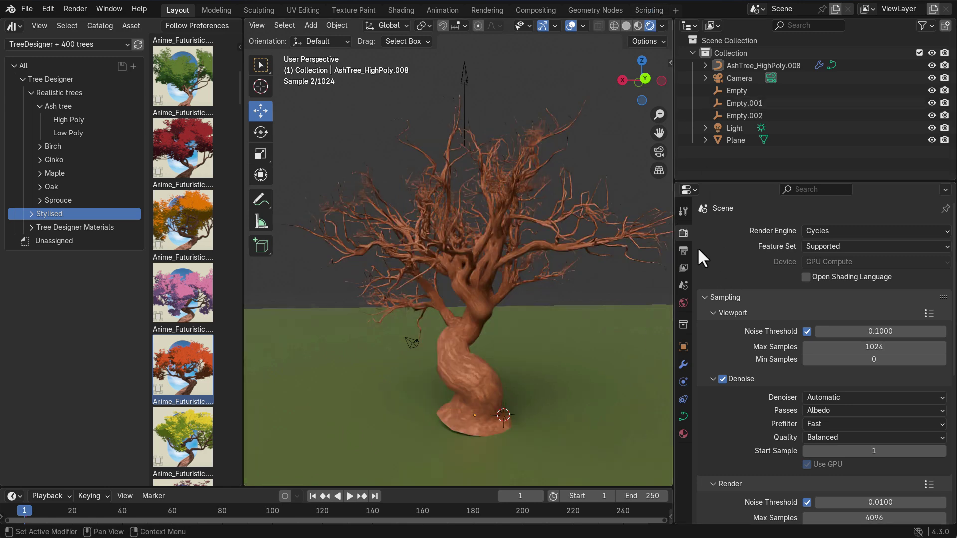
click(684, 360)
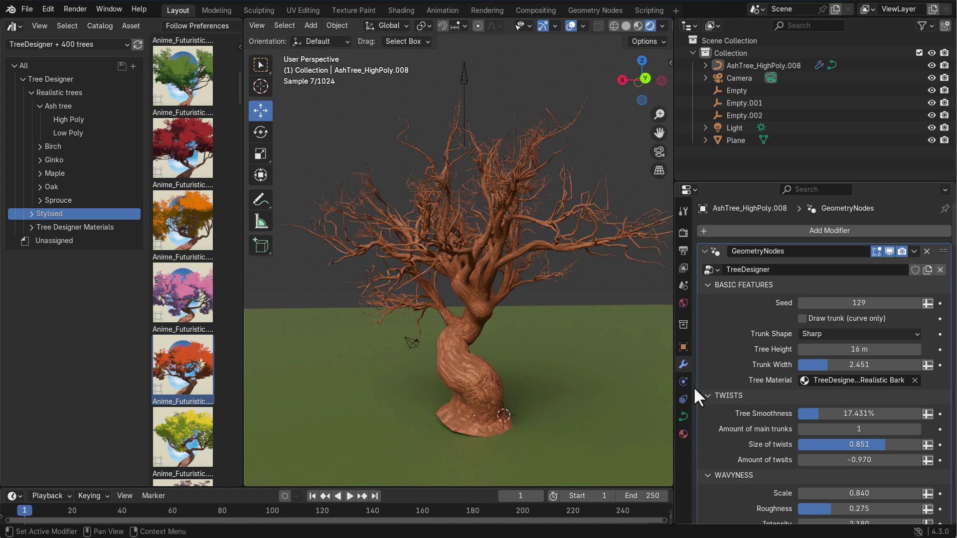
scroll(750, 377, down, 12)
scroll(749, 378, down, 10)
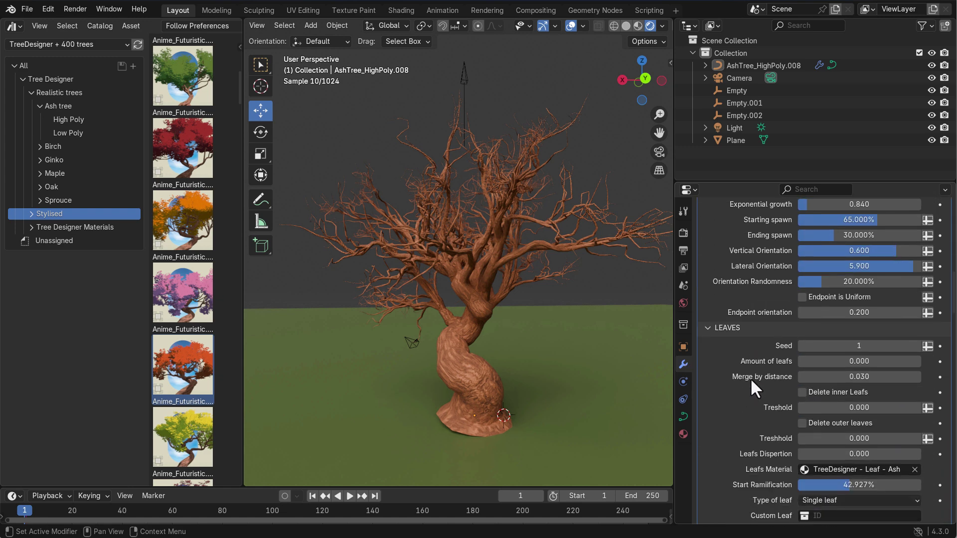
Raise Amount of leafs to 0.643, leaving both inner and outer leaf deletion off
drag(871, 358, 921, 358)
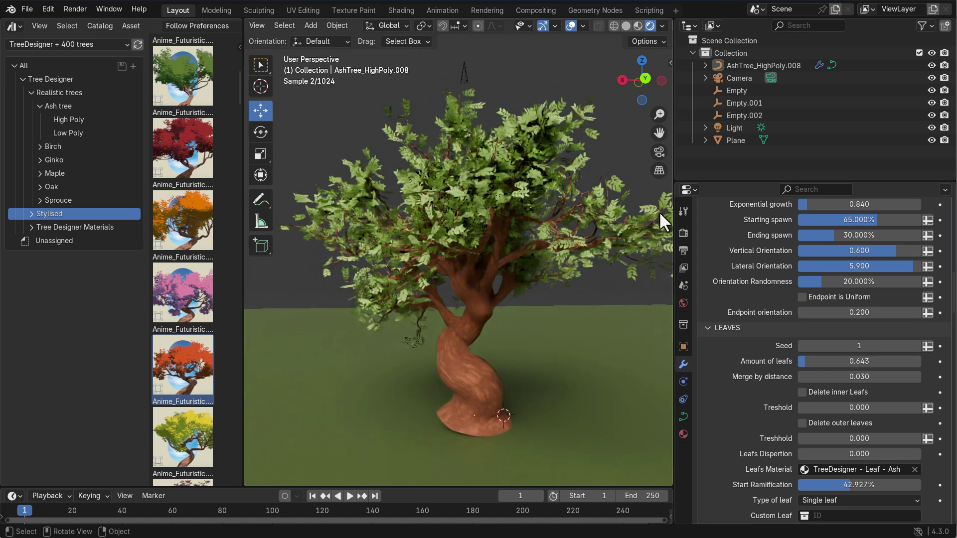
scroll(789, 369, down, 3)
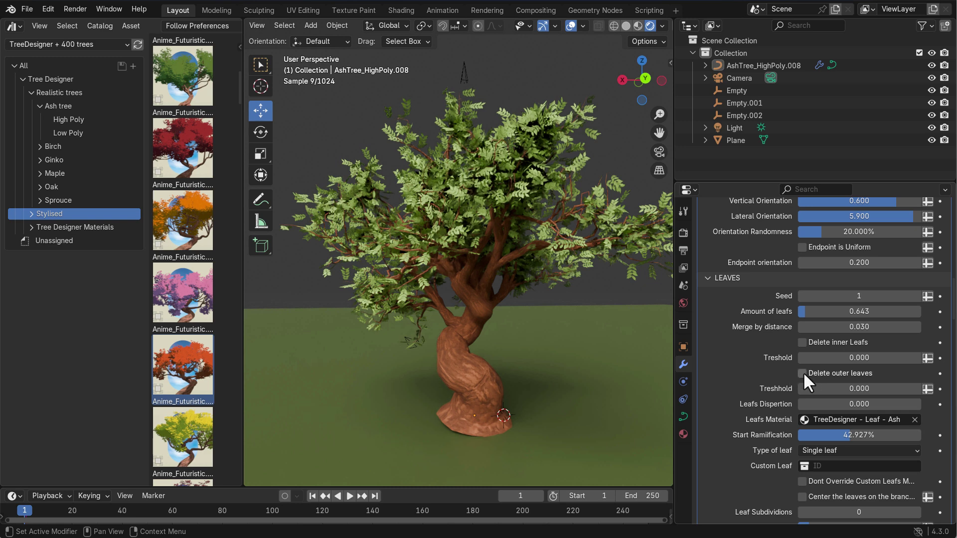
click(802, 373)
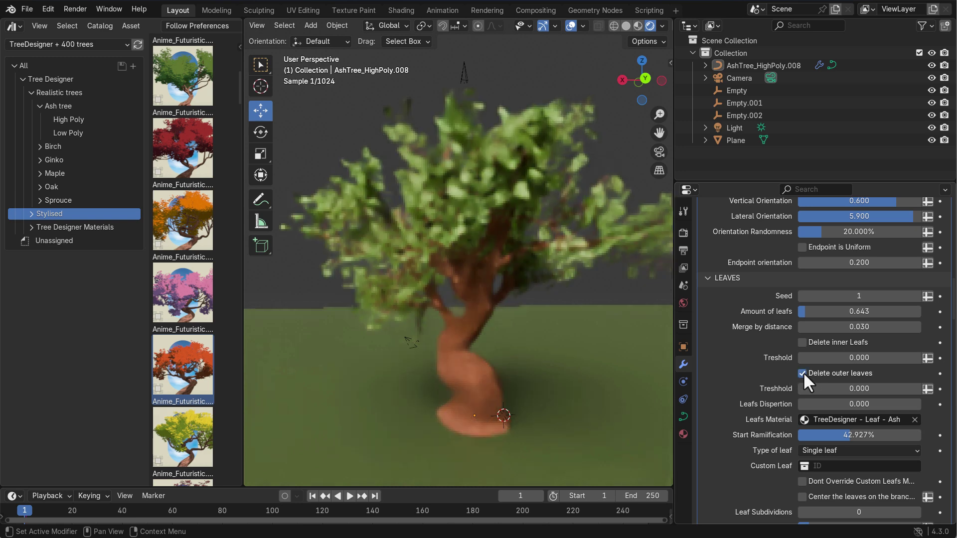
click(802, 342)
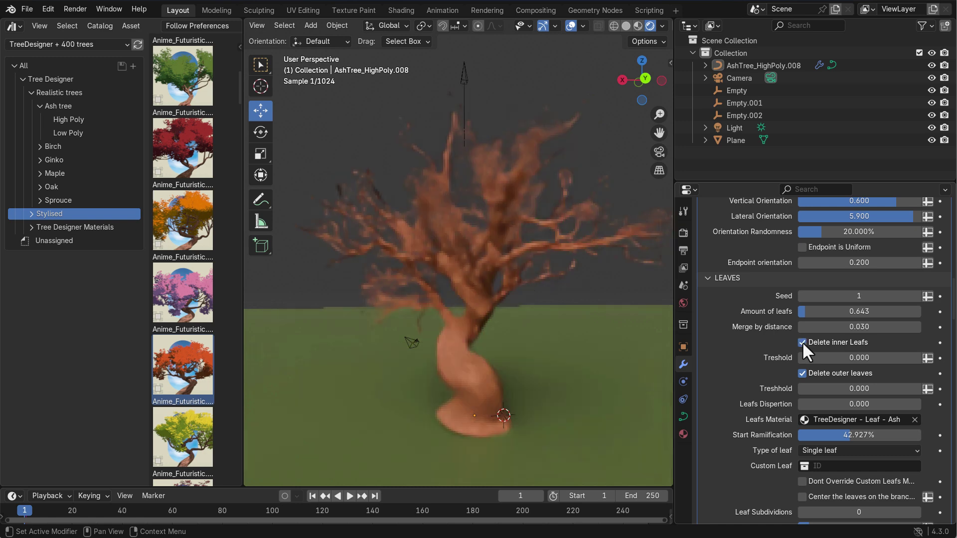
click(802, 342)
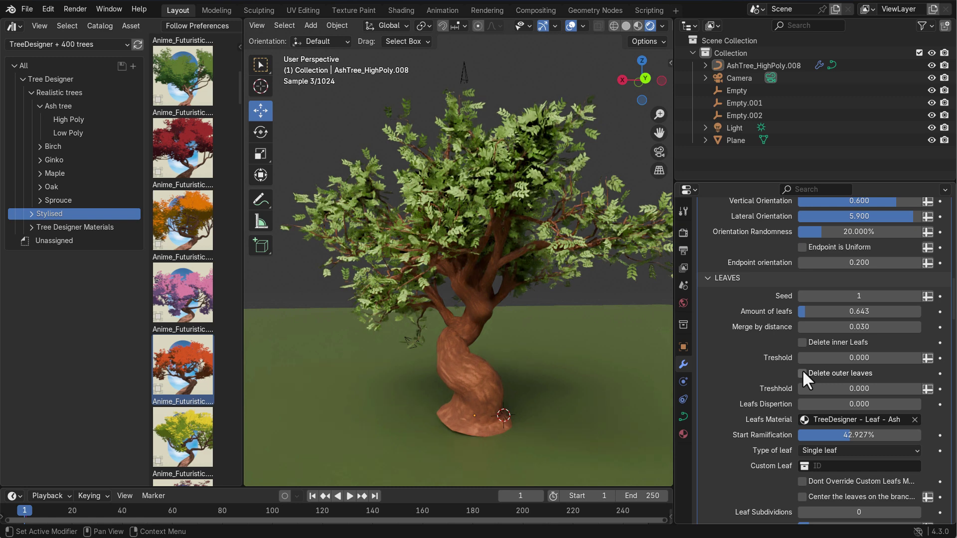
scroll(747, 402, down, 5)
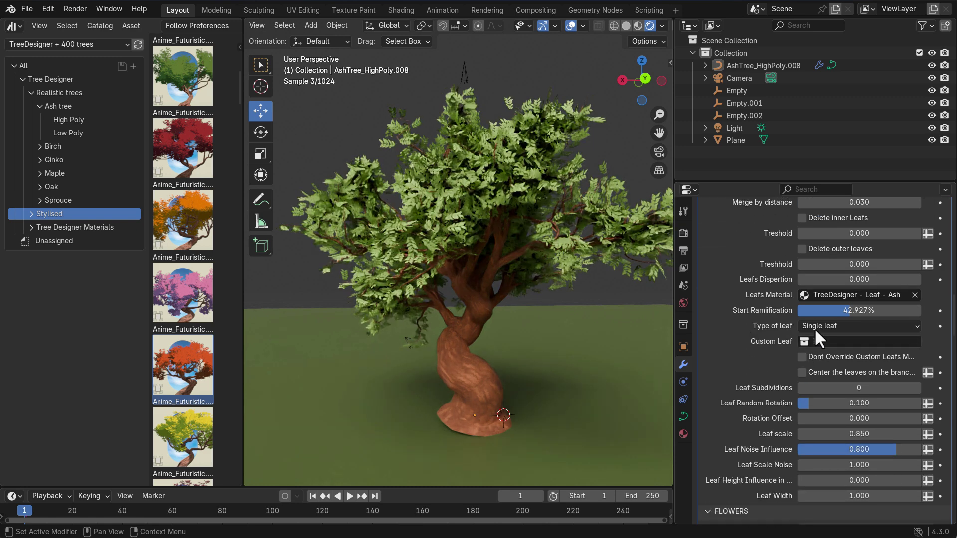
Set the leaf type to Cube and view the tree in Solid shading
click(819, 323)
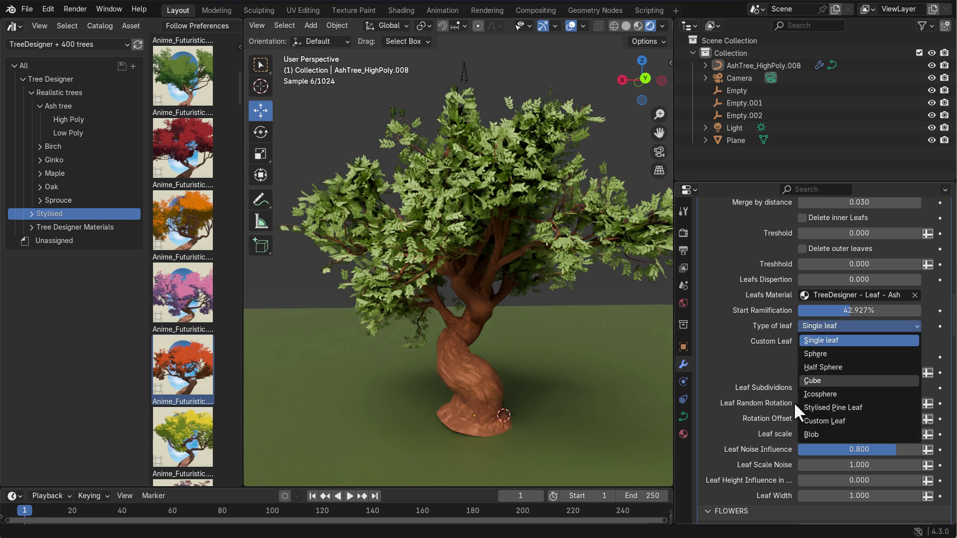
key(Return)
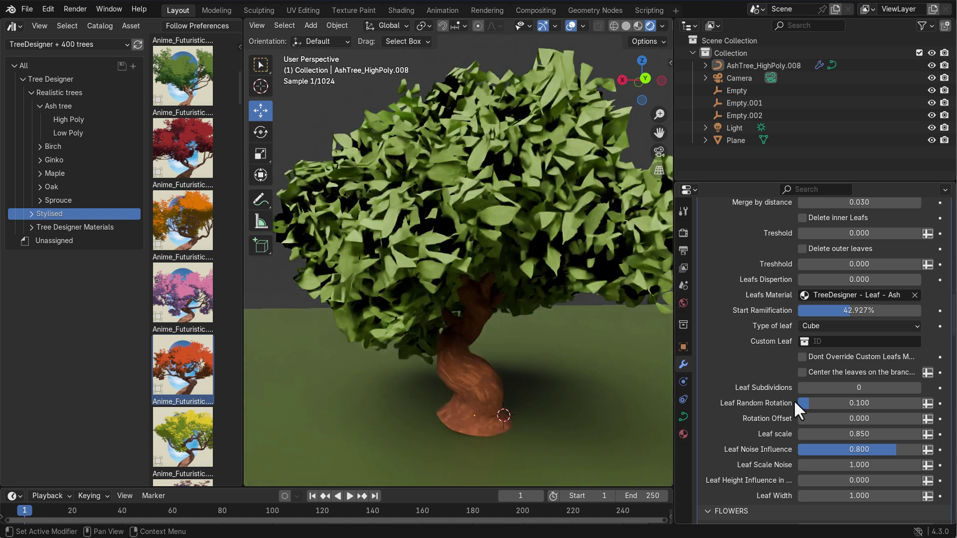
click(624, 25)
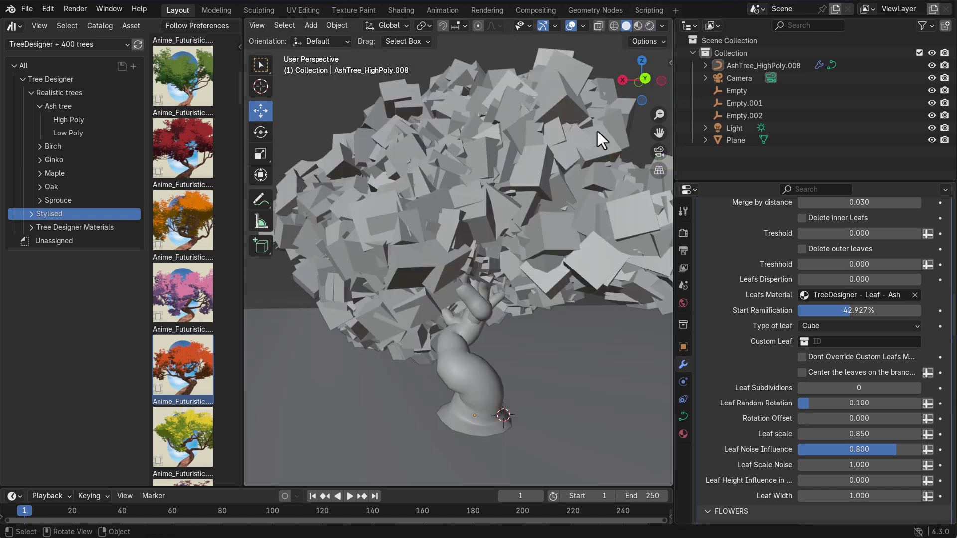
mouse_move(597, 131)
middle_down()
mouse_move(555, 271)
mouse_move(507, 269)
middle_up()
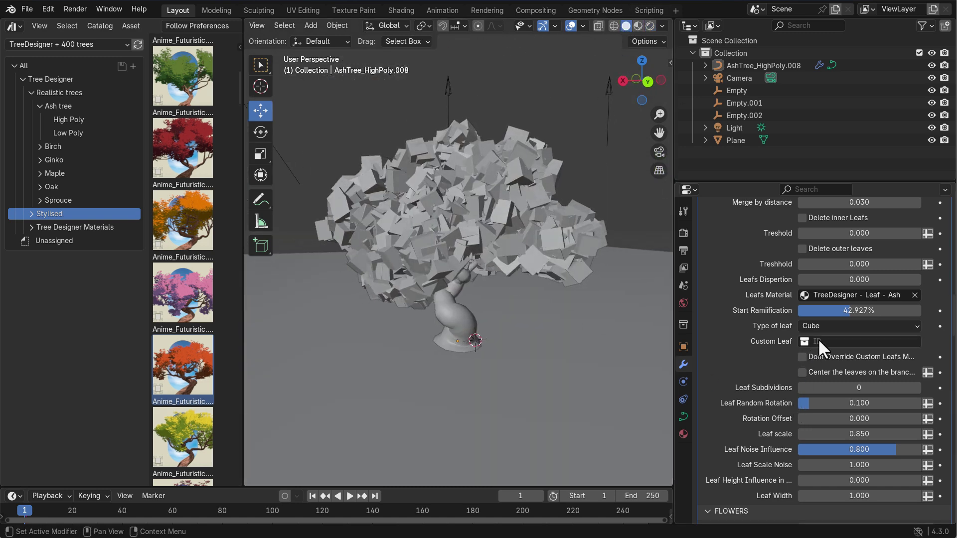
Try Sphere and Blob leaf types, then settle back on Single leaf
click(842, 328)
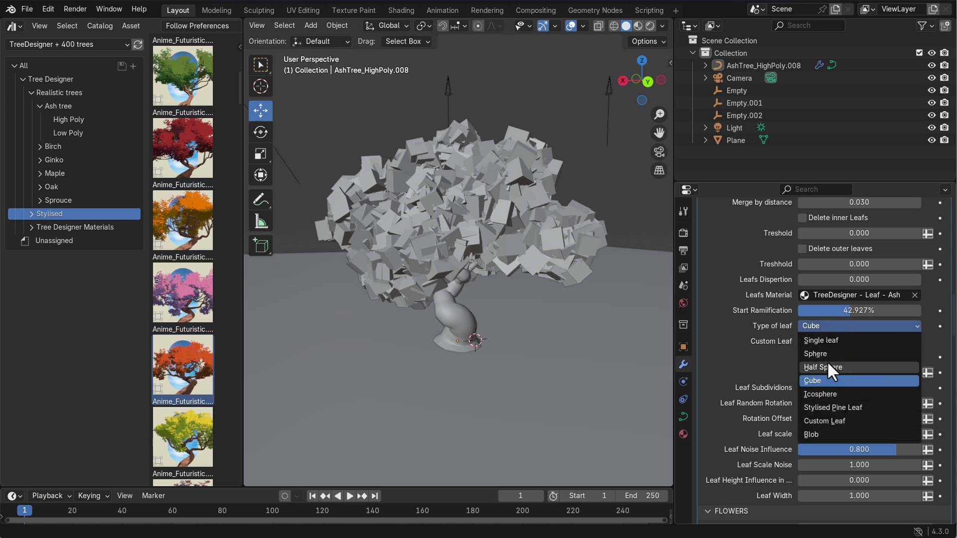
click(827, 357)
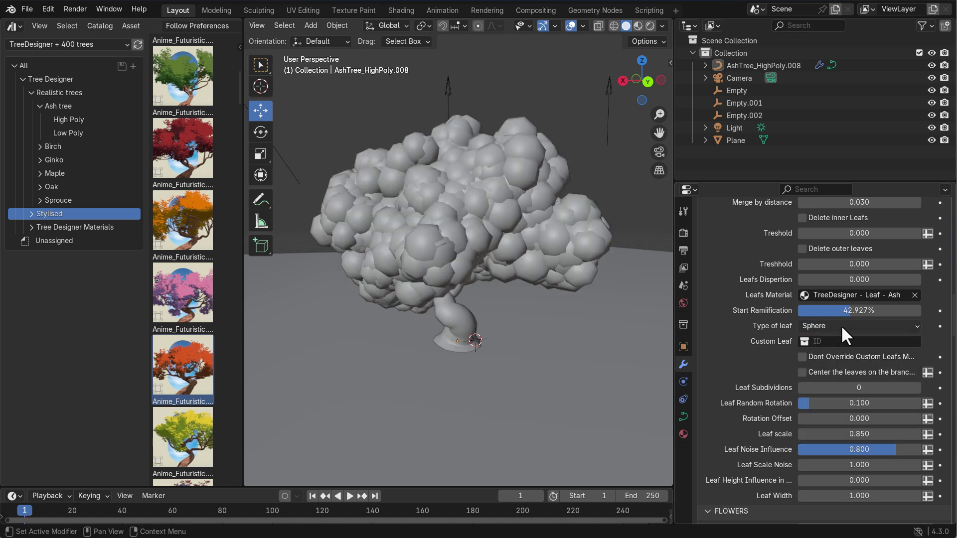
click(841, 325)
click(832, 433)
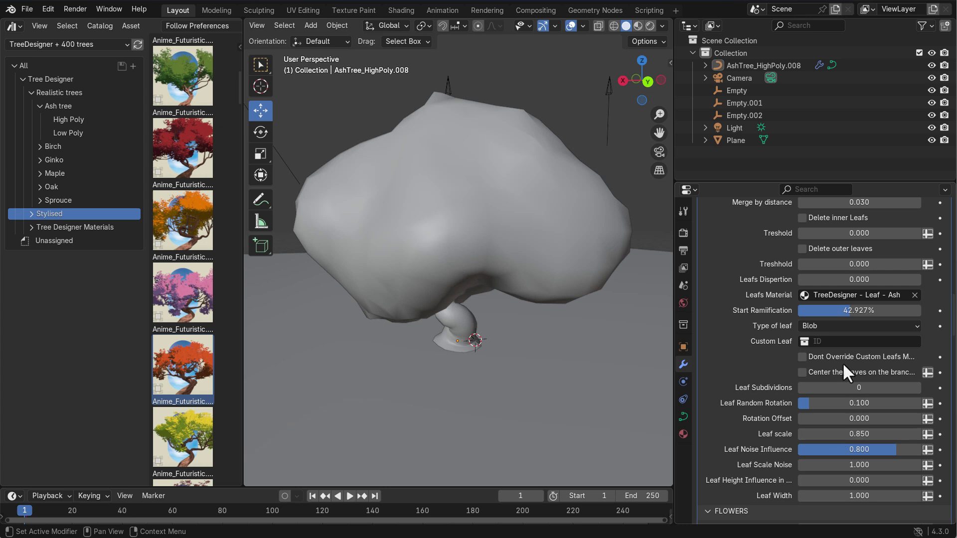
ctrl+scroll(863, 331, up, 2)
click(863, 327)
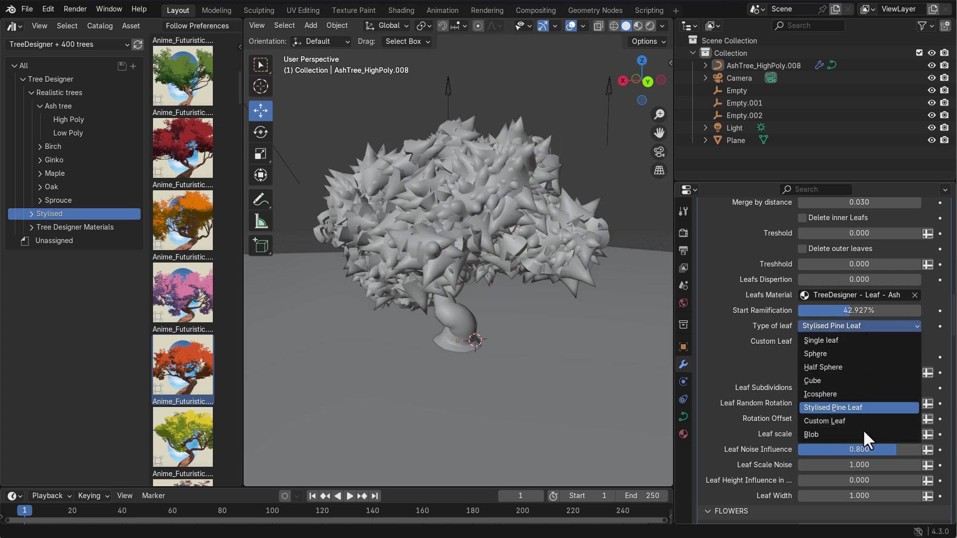
click(841, 341)
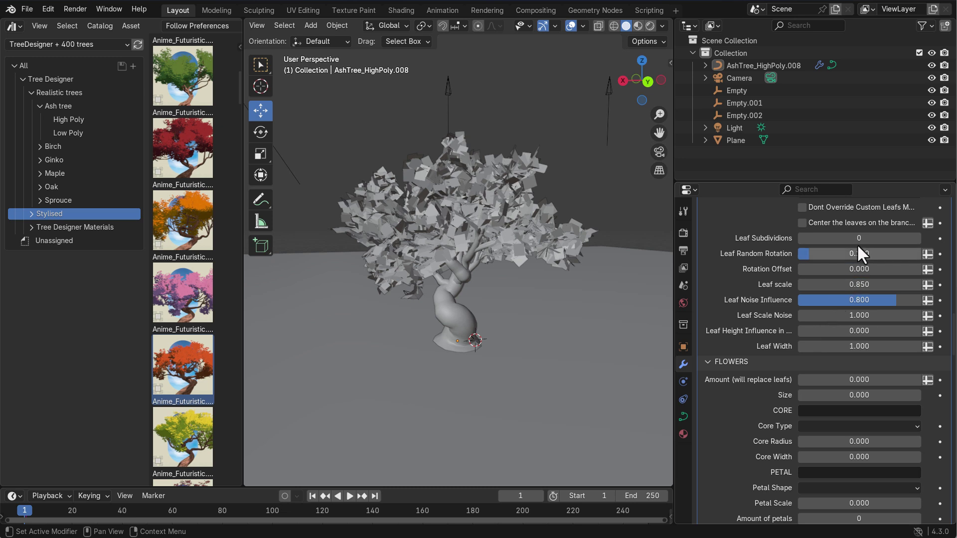
scroll(854, 248, down, 3)
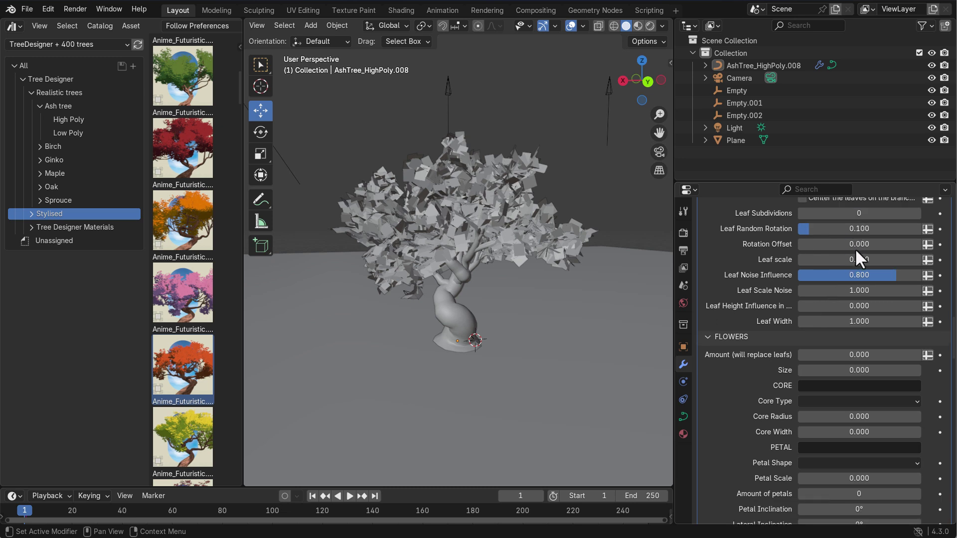